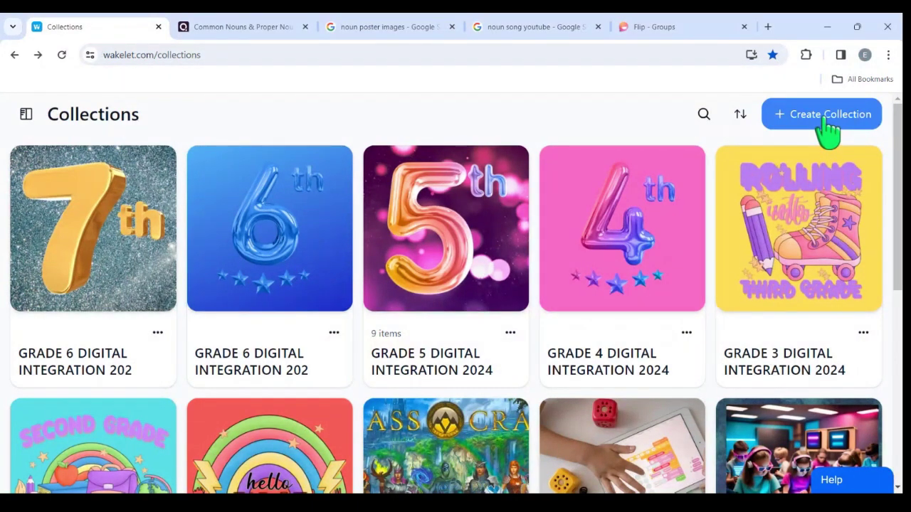
- Create a new collection titled "MORE ABOUT NOUNS" and open its design settings
click(825, 119)
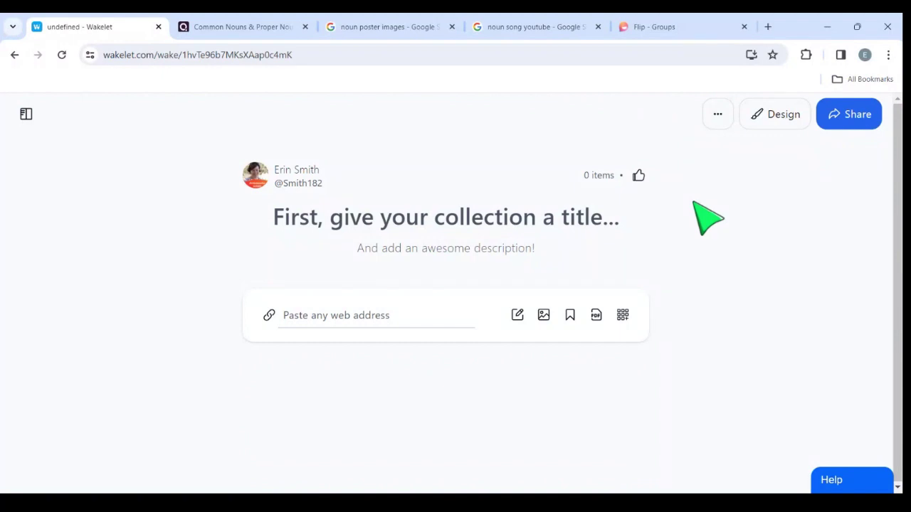
click(639, 219)
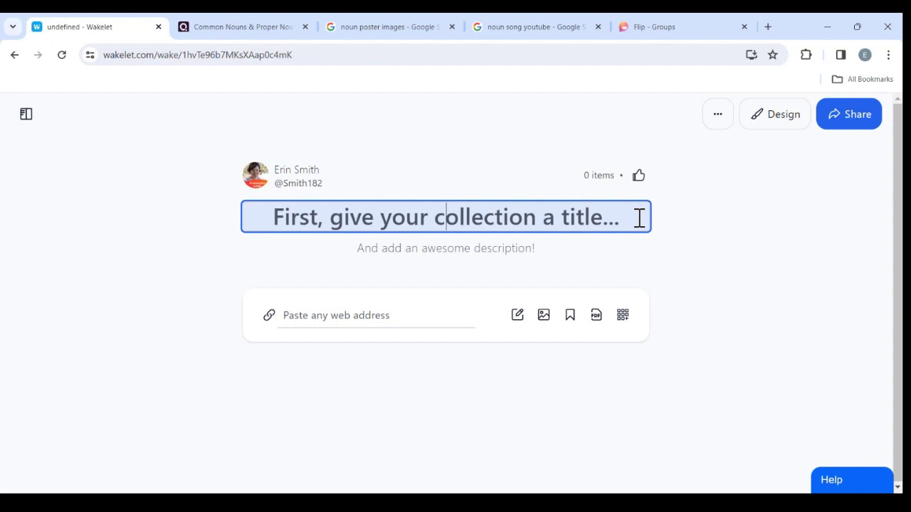
text(M)
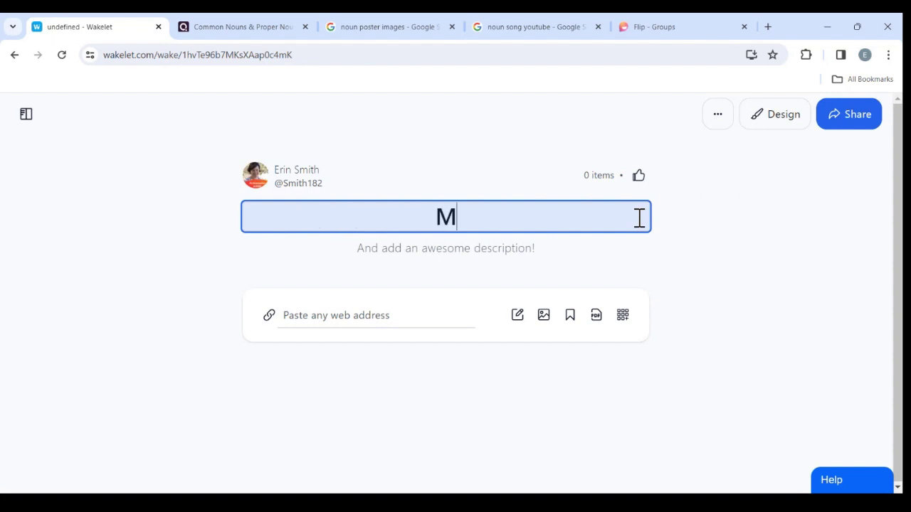
text(ORE ABO)
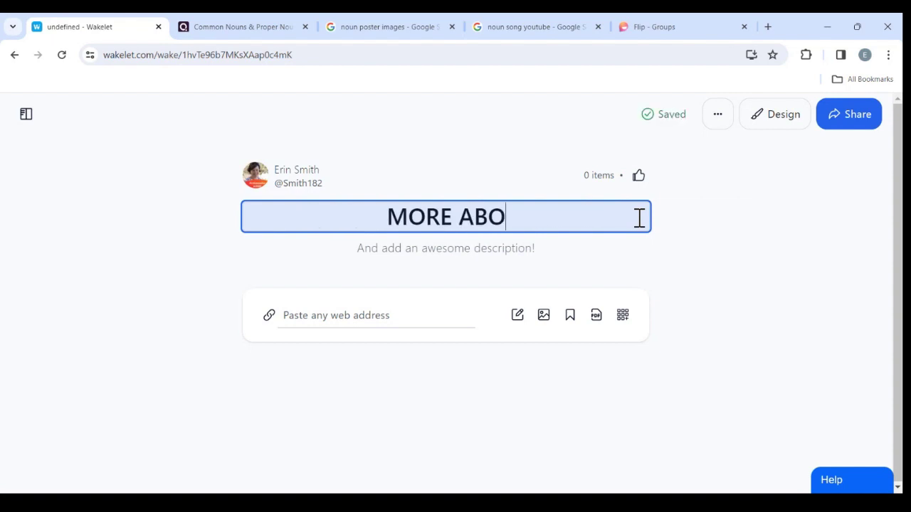
text(UT NOUNS)
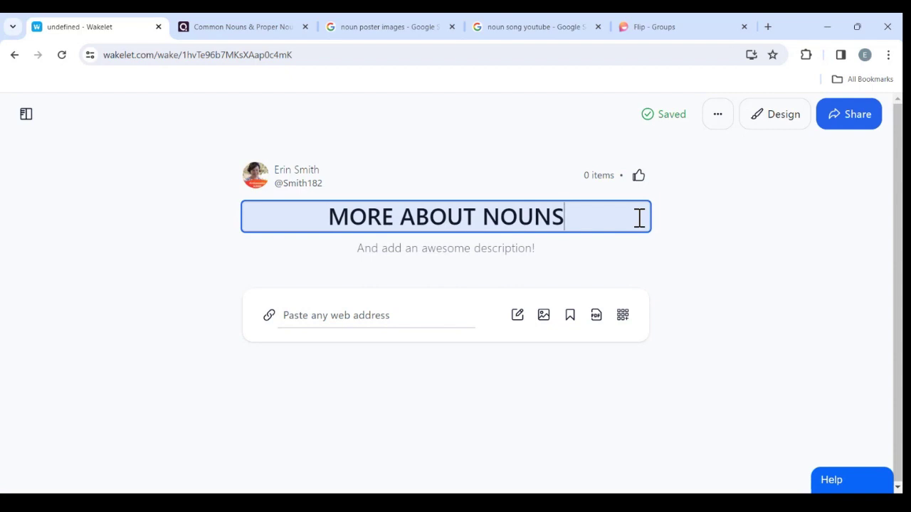
click(546, 248)
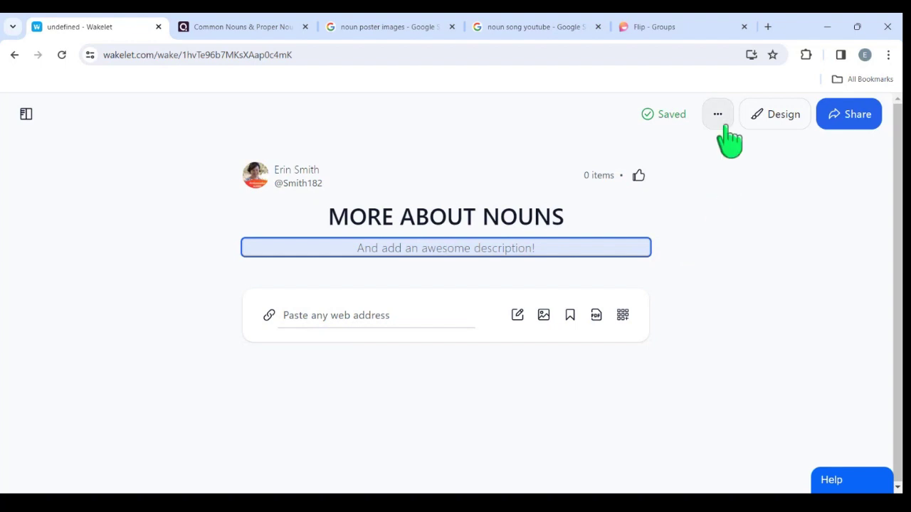
click(781, 120)
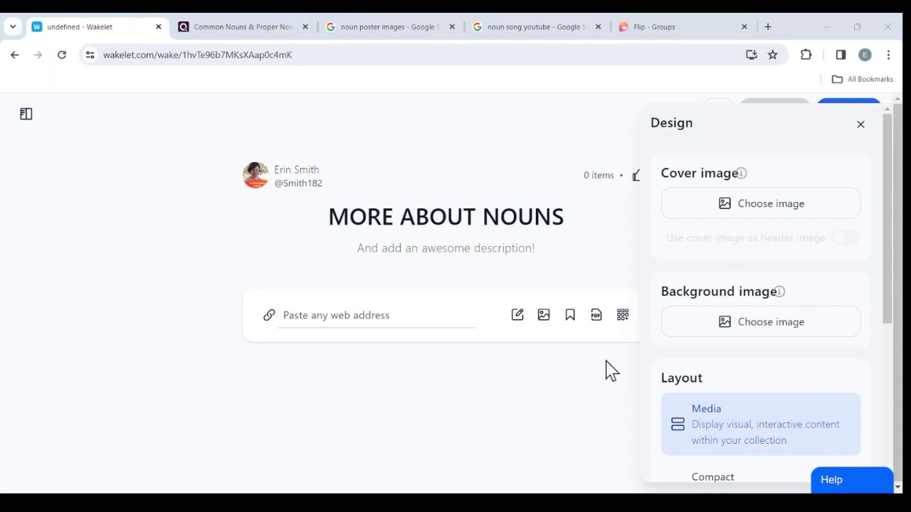
click(740, 208)
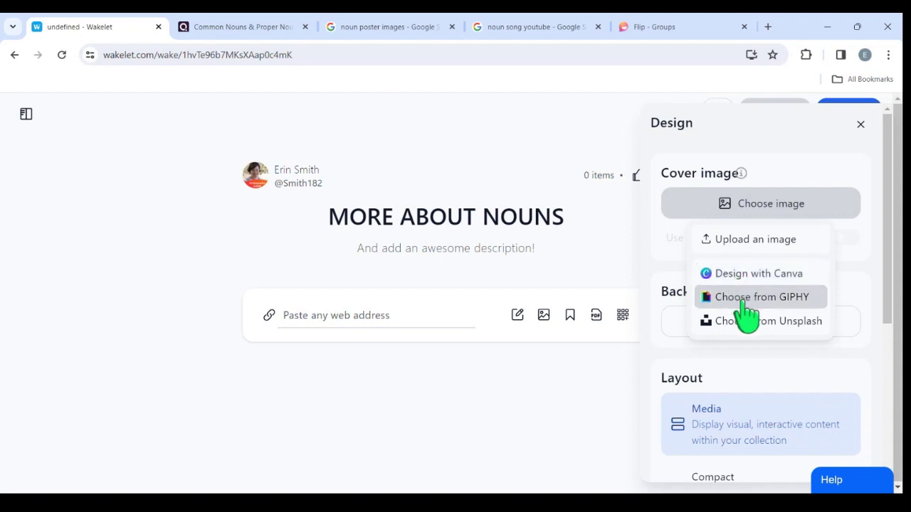
click(744, 302)
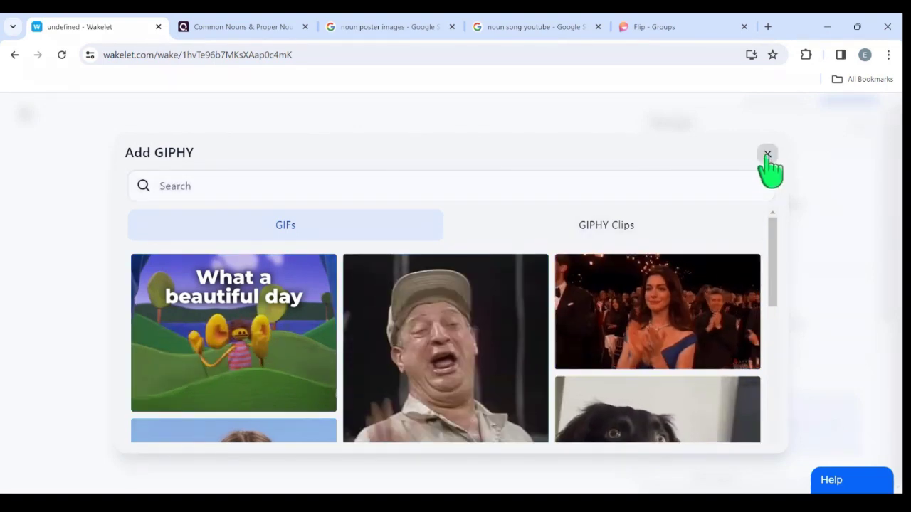
click(767, 155)
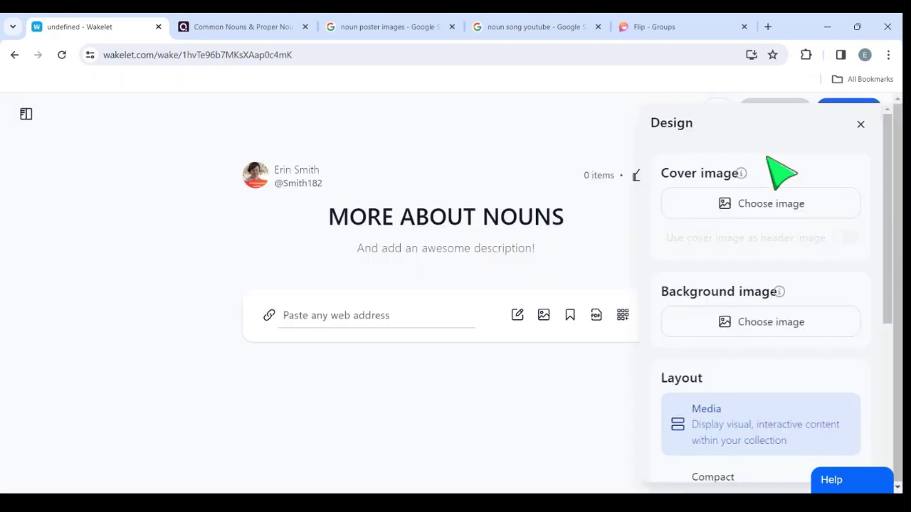
- Search Unsplash for "FUN" and set the photo of the lit-up FUN sign as the collection's cover image
click(759, 208)
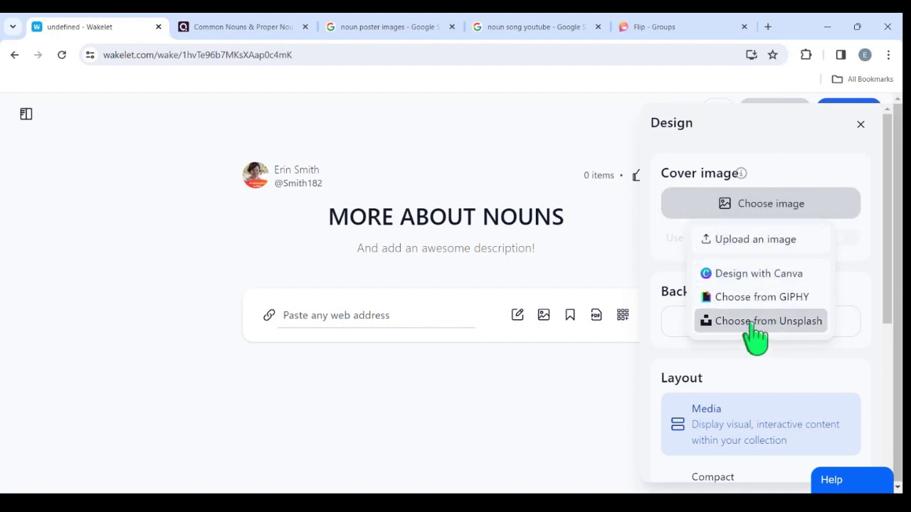
click(751, 322)
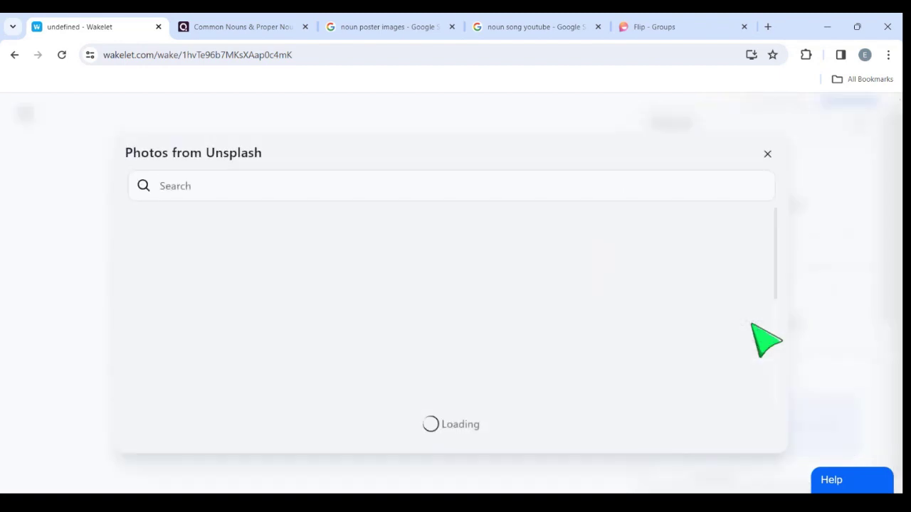
click(208, 188)
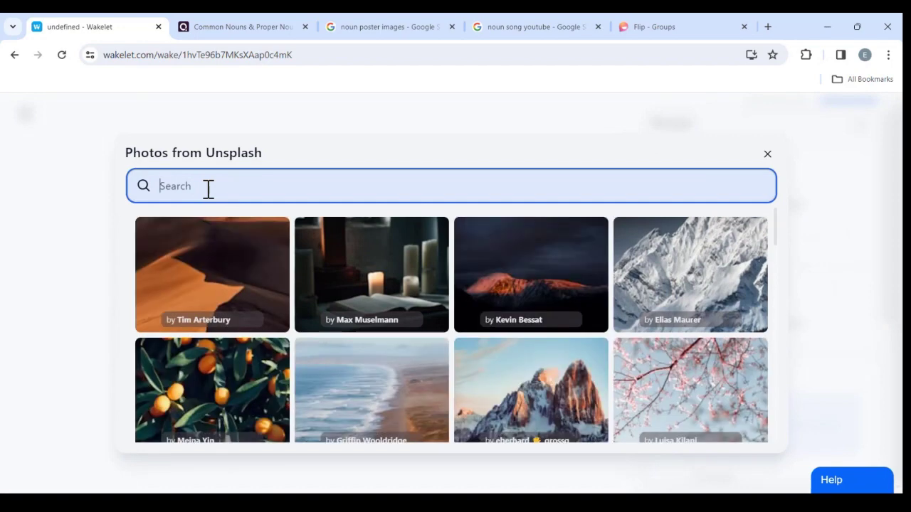
text(FUN)
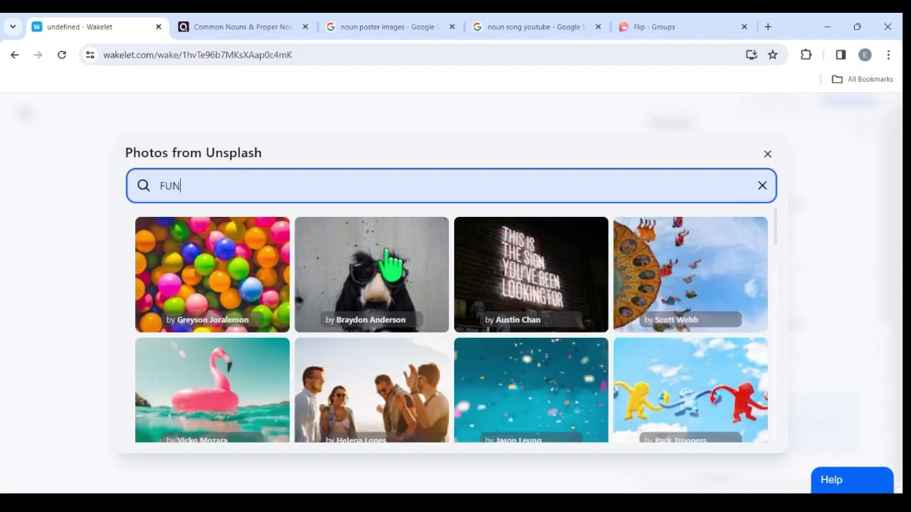
scroll(608, 271, down, 2)
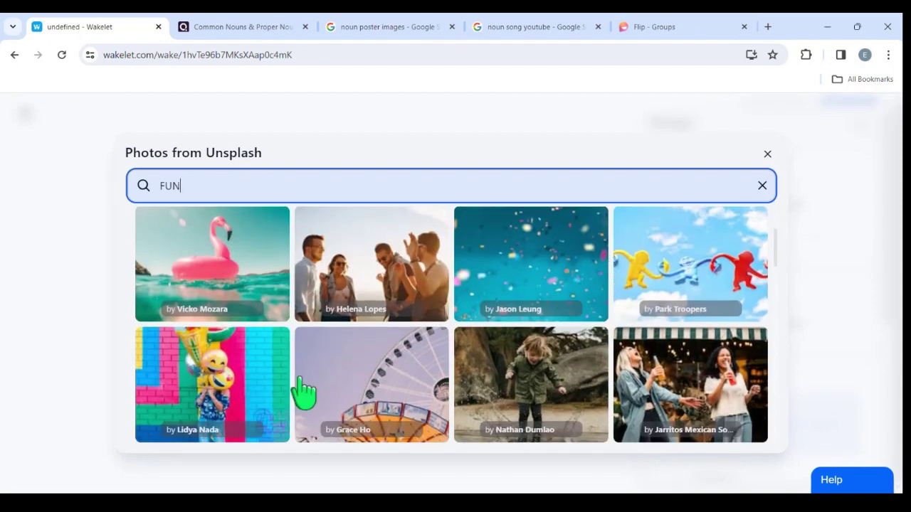
scroll(602, 305, down, 3)
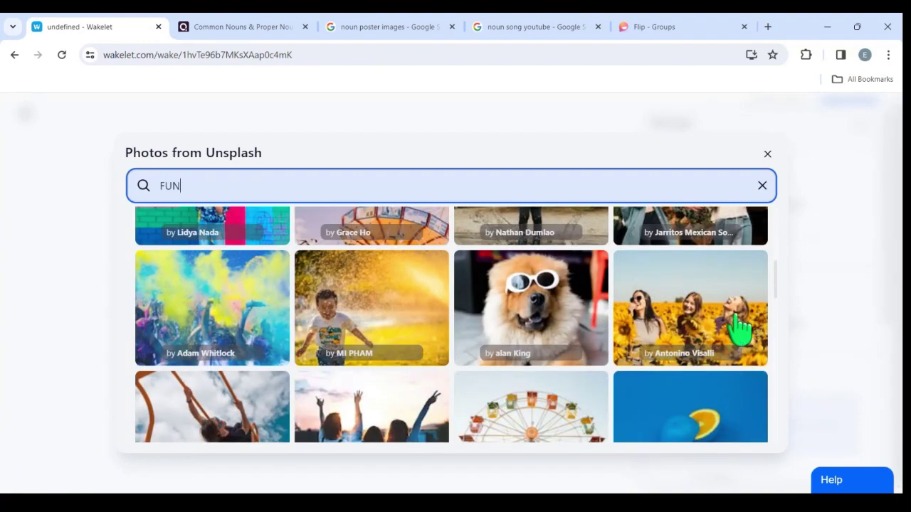
scroll(707, 327, down, 3)
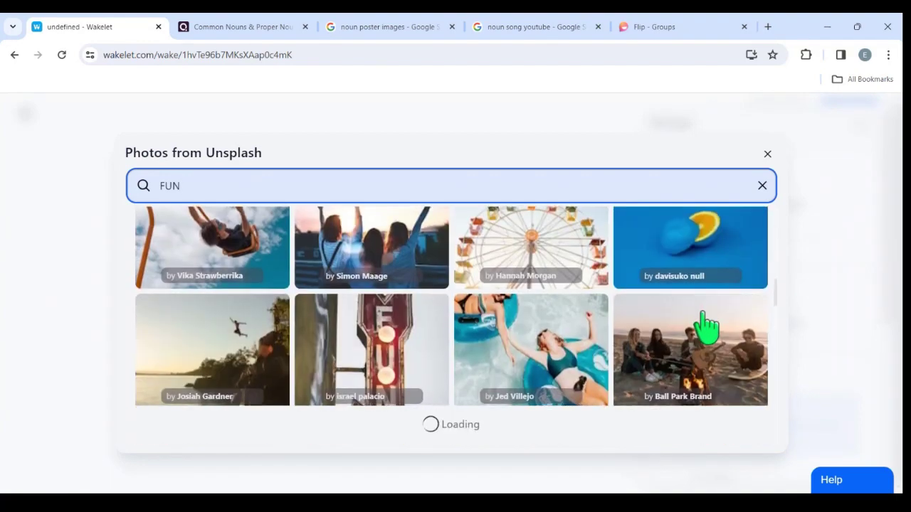
scroll(707, 327, down, 1)
scroll(707, 327, down, 1)
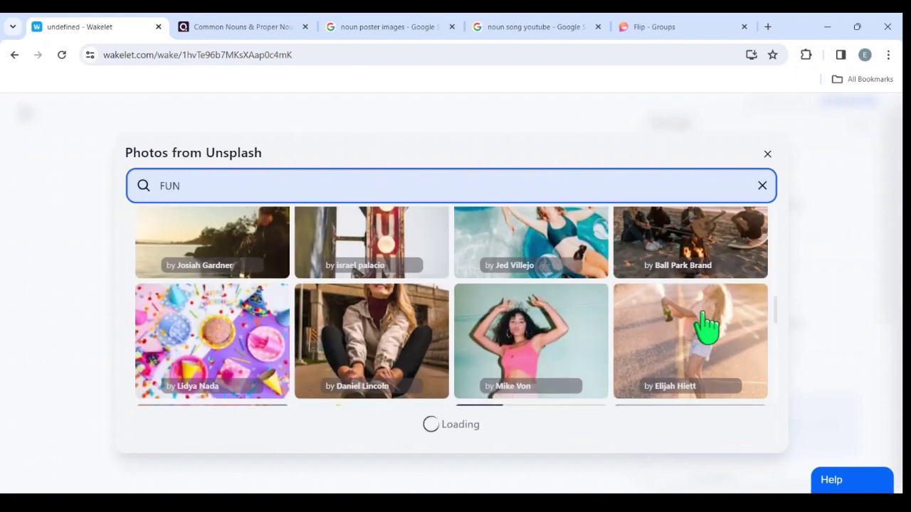
scroll(707, 327, down, 2)
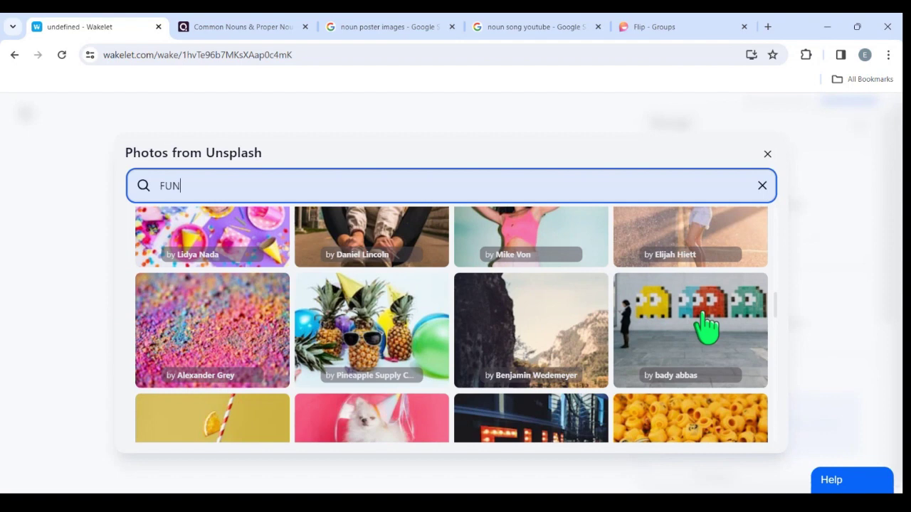
scroll(707, 327, down, 4)
scroll(701, 330, up, 2)
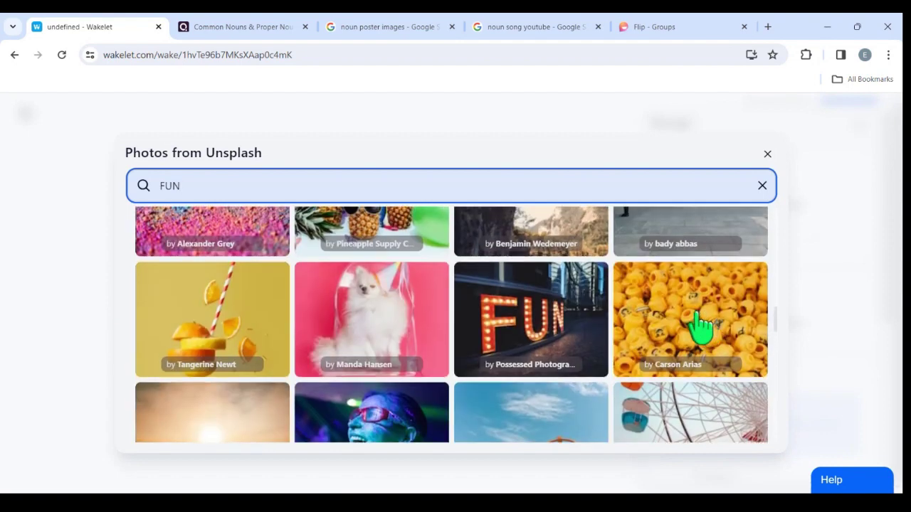
click(573, 331)
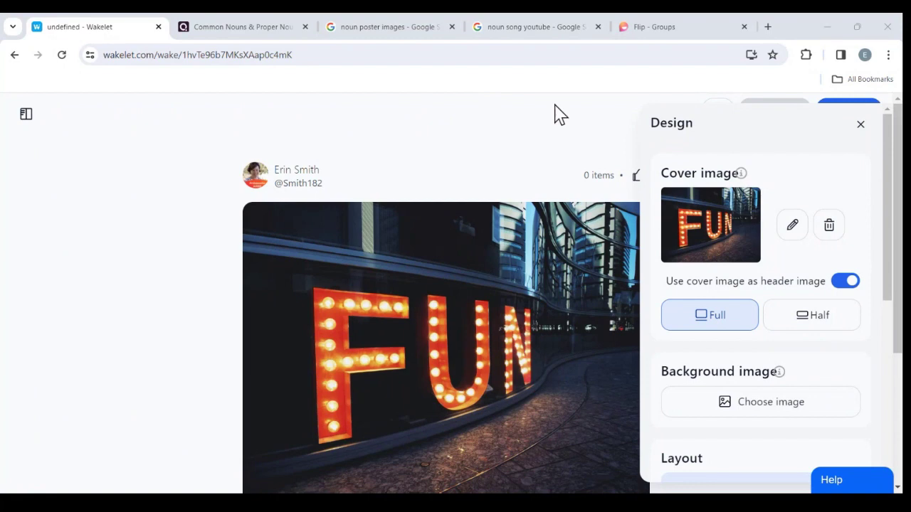
- Set the Unsplash photo of ocean waves along a sandy coast as the collection's background image
mouse_move(751, 383)
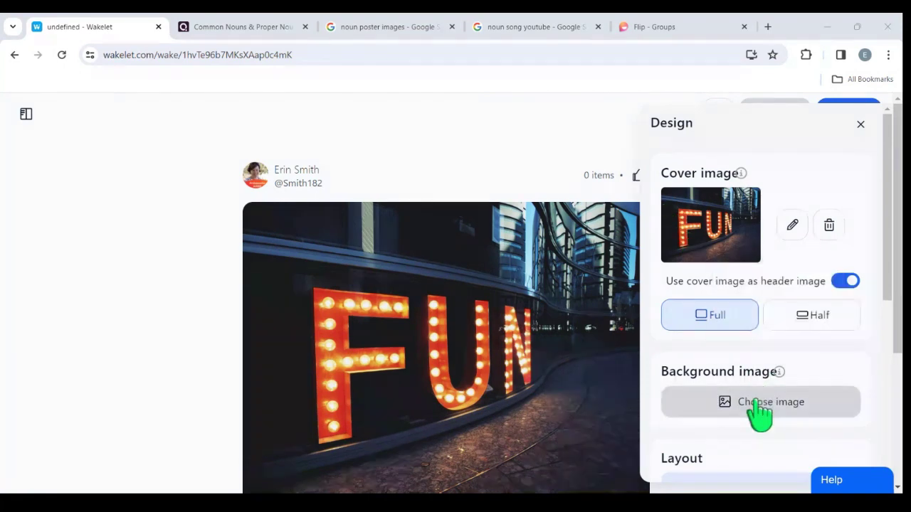
click(758, 403)
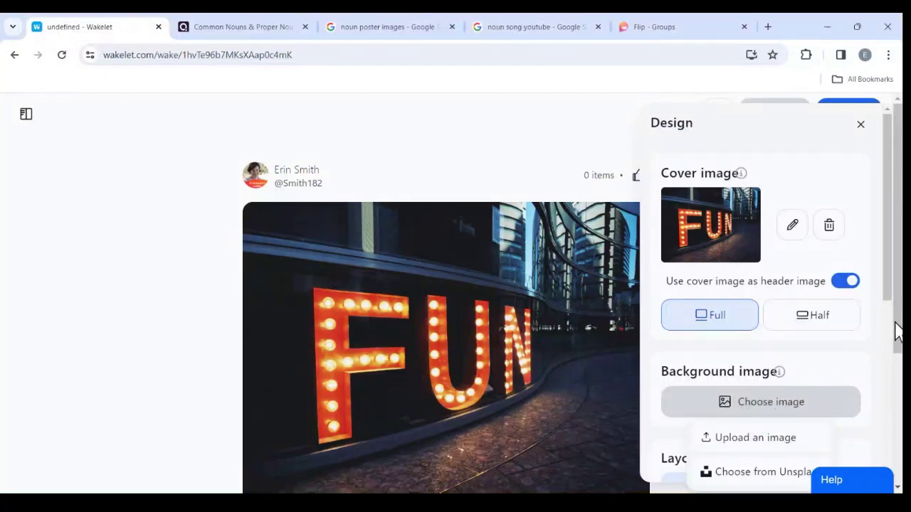
double_click(899, 356)
click(790, 402)
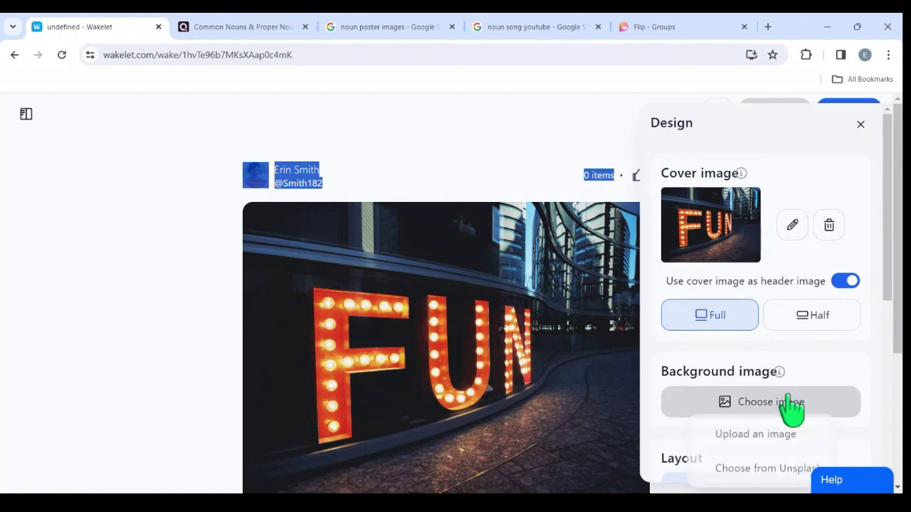
click(761, 472)
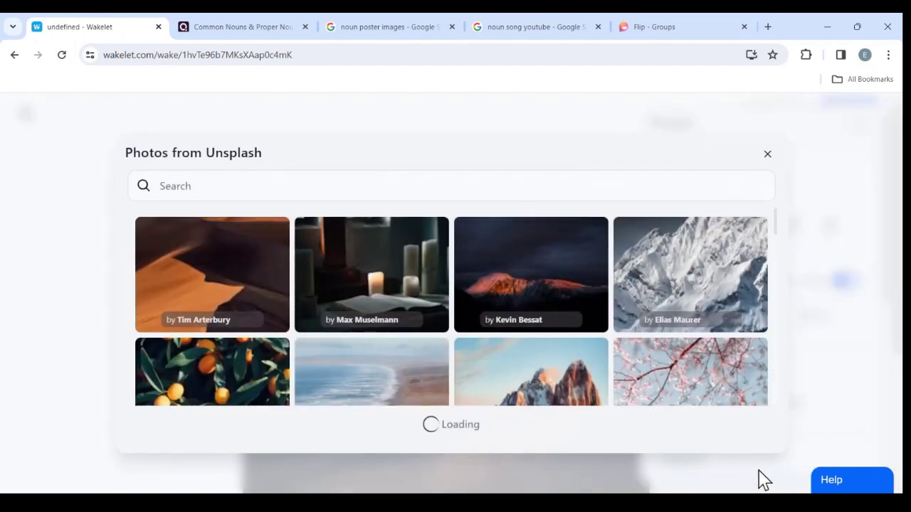
click(356, 402)
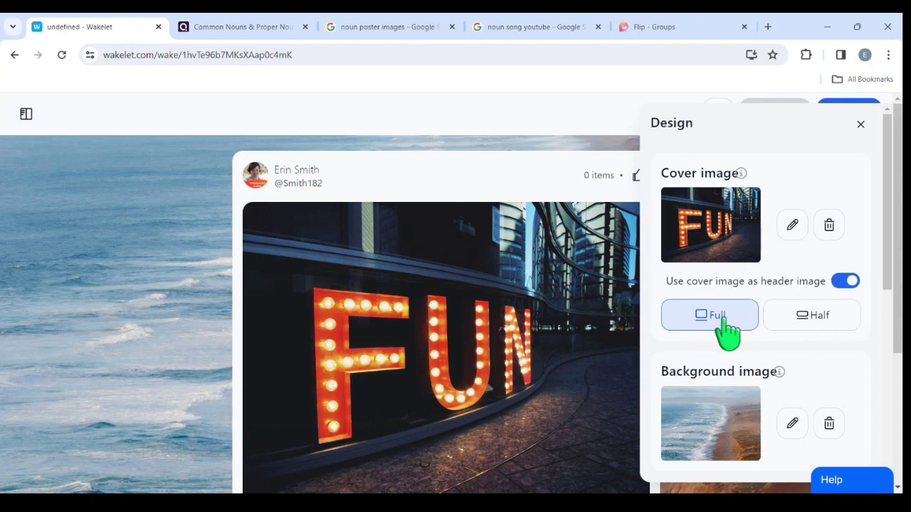
- Set the header cover image to Half size and the collection layout to Mood Board
click(810, 329)
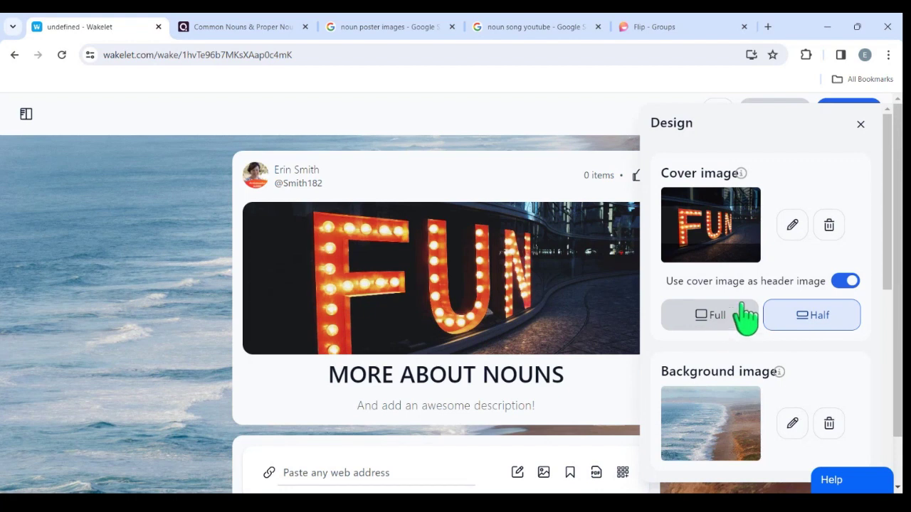
scroll(744, 317, down, 3)
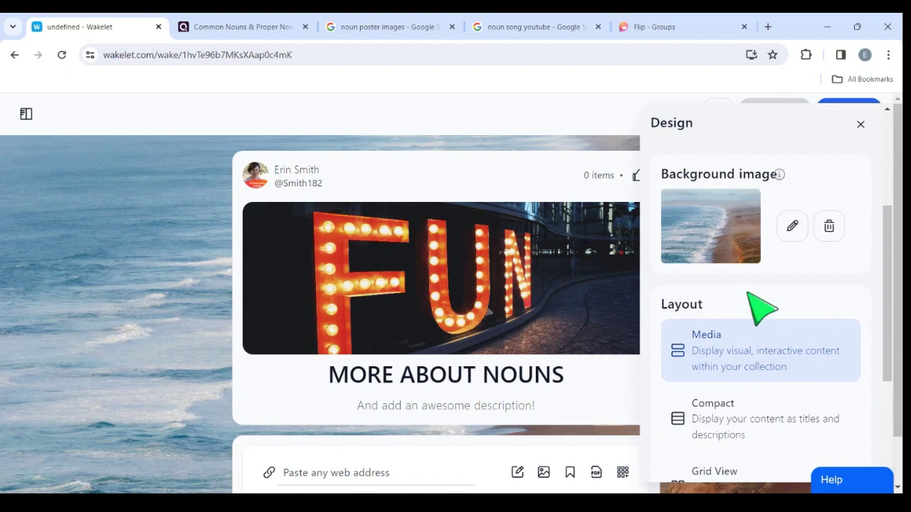
scroll(747, 292, down, 1)
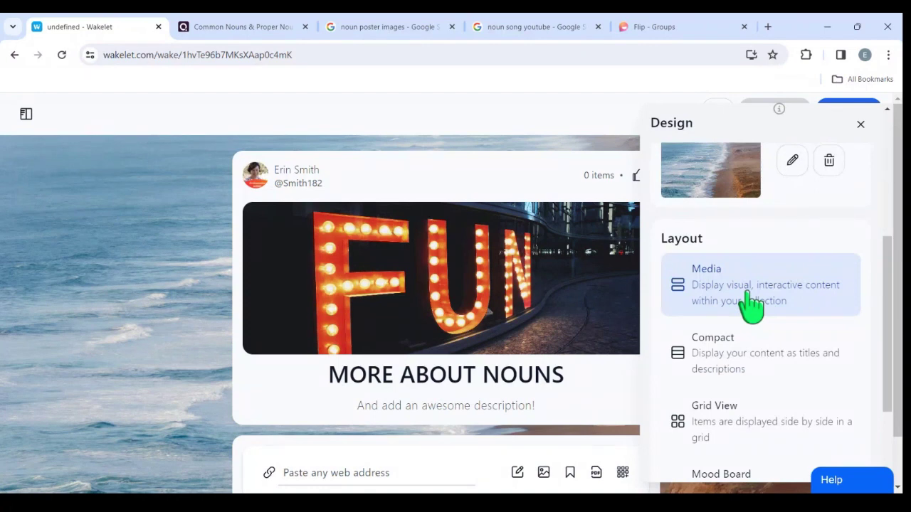
scroll(750, 306, down, 1)
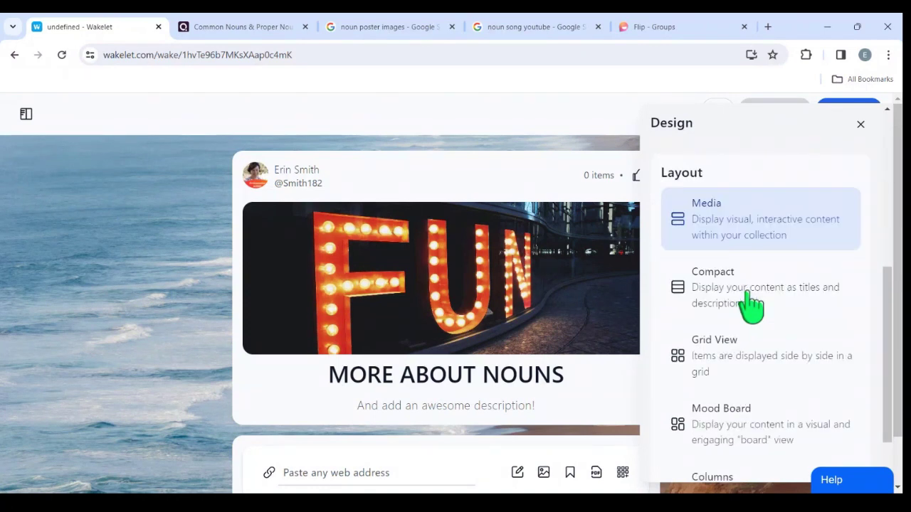
scroll(748, 306, up, 2)
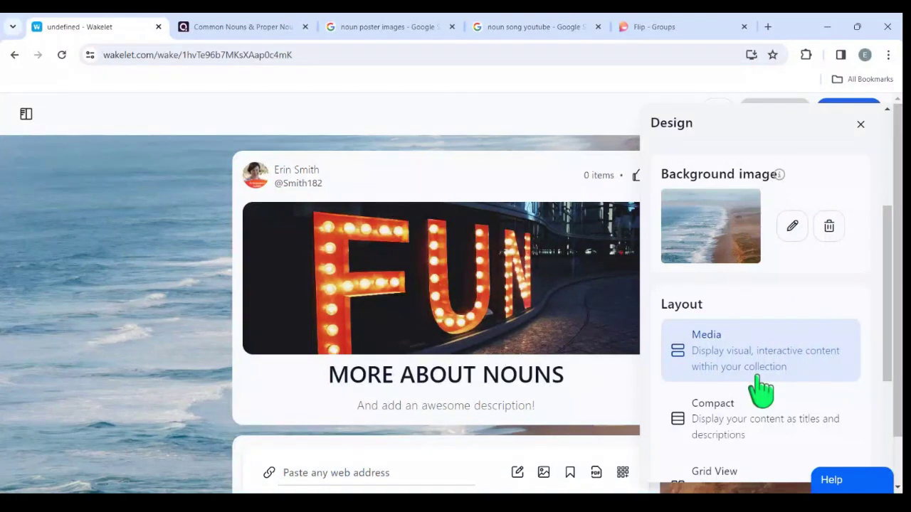
scroll(760, 390, down, 1)
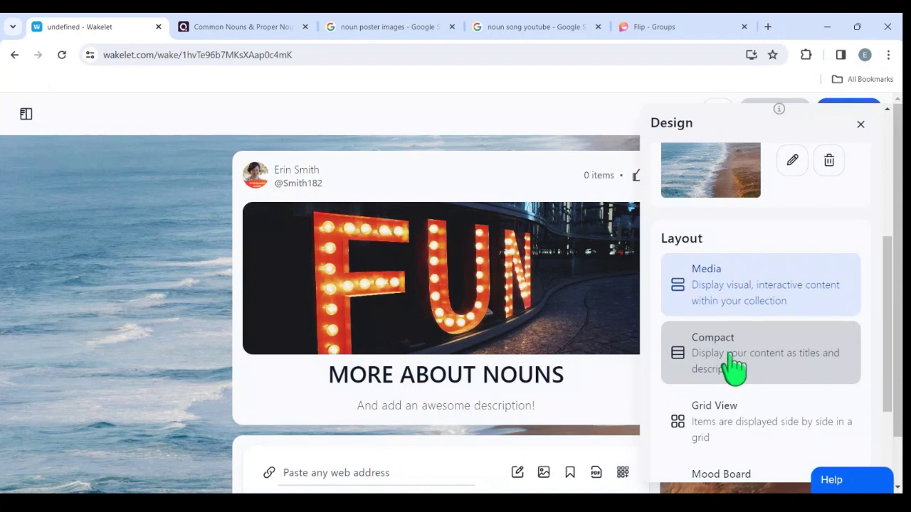
scroll(733, 366, down, 1)
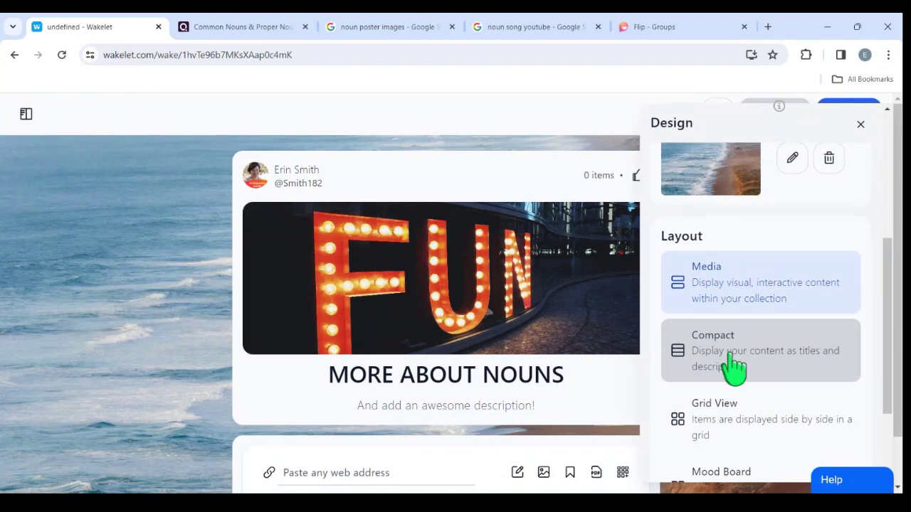
scroll(731, 356, down, 2)
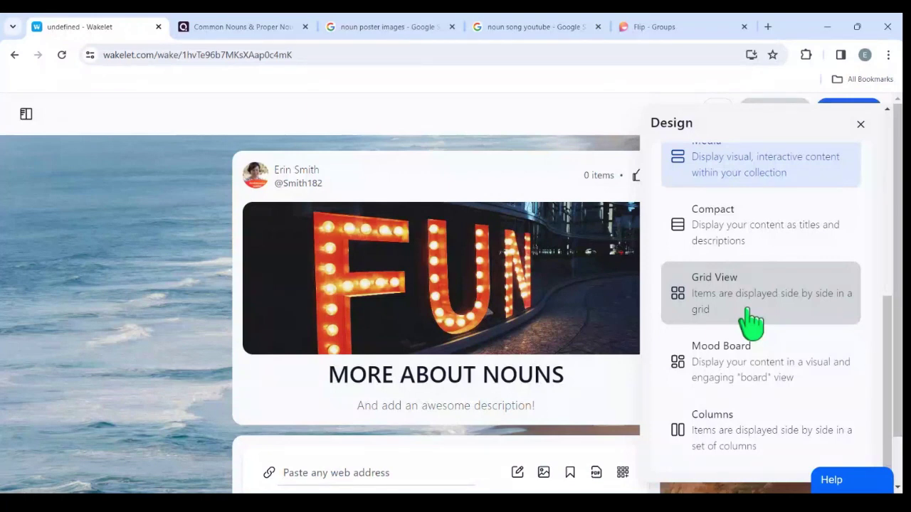
click(753, 378)
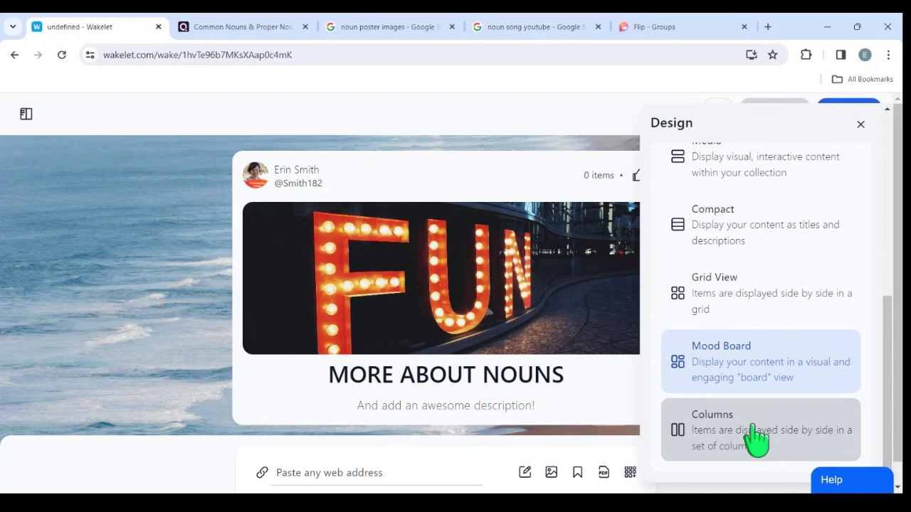
- Set the collection layout to Media and close the design settings
scroll(756, 441, up, 3)
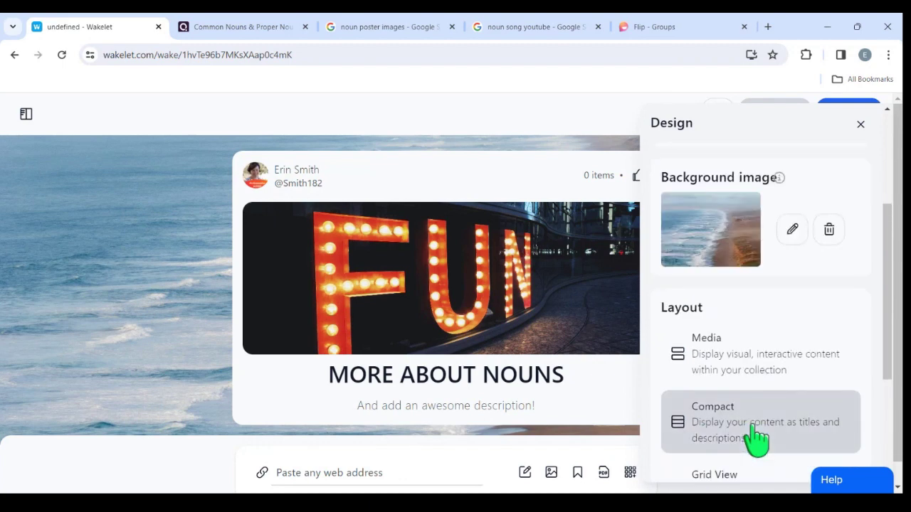
click(740, 356)
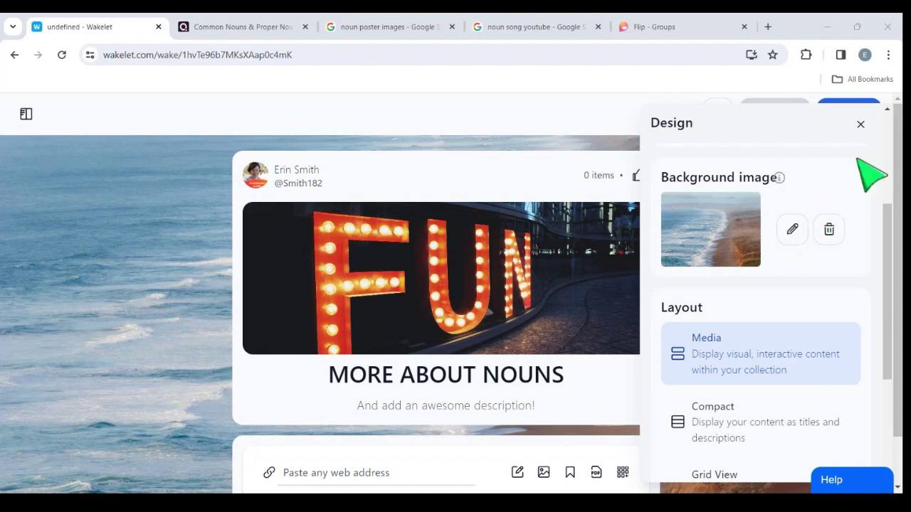
click(861, 126)
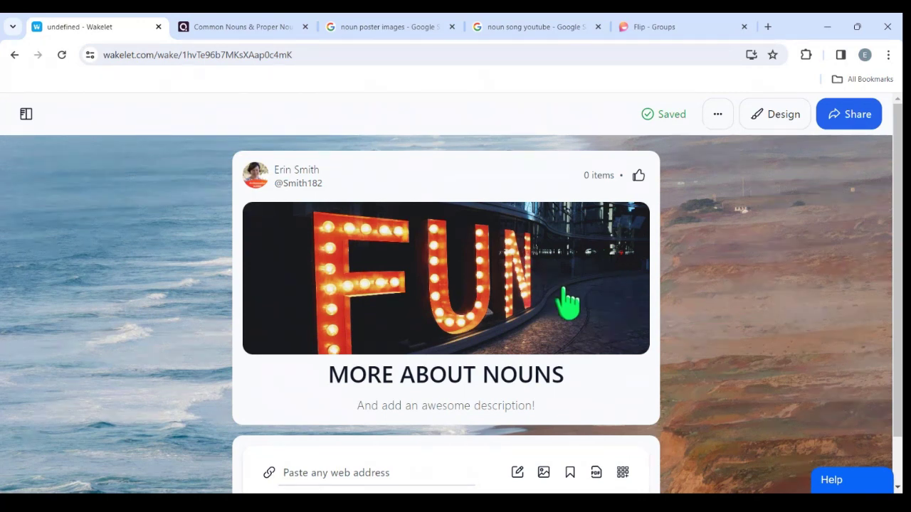
- Search YouTube for "nouns" from the collection's content sources, look over the videos and close the search
scroll(568, 305, down, 1)
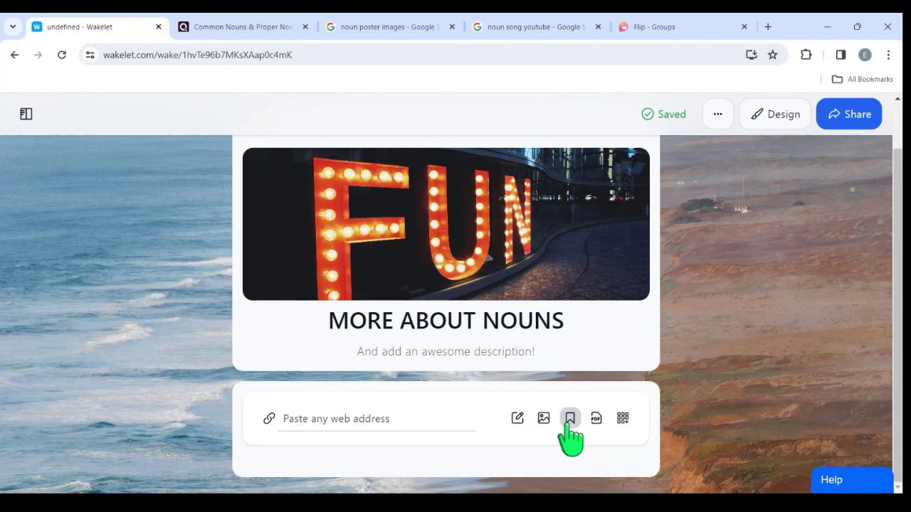
click(623, 420)
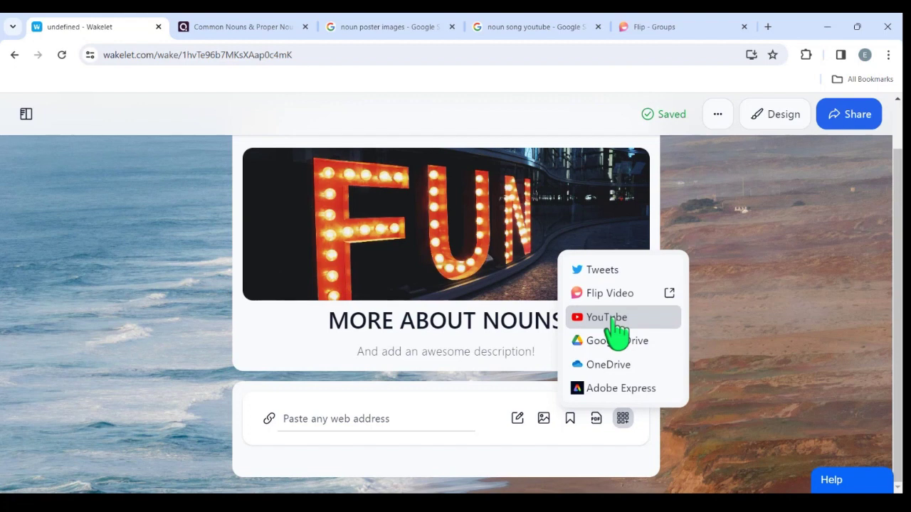
click(613, 320)
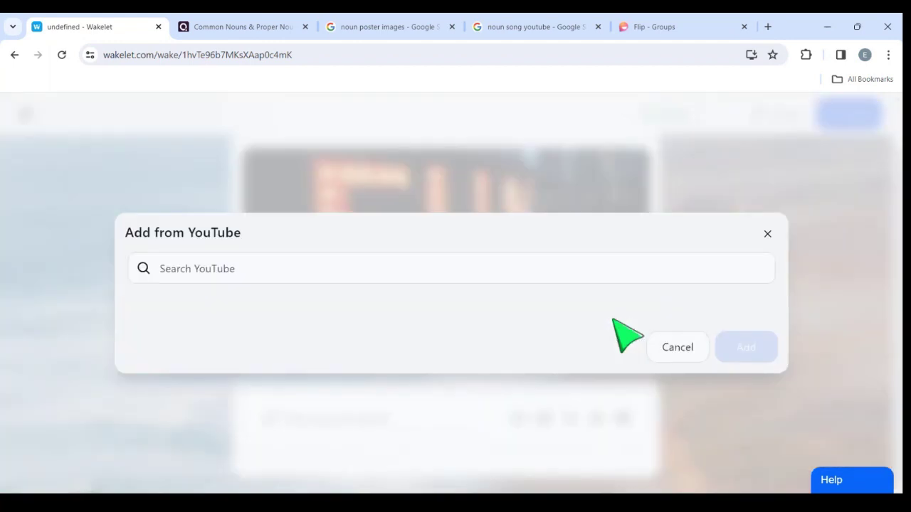
click(254, 271)
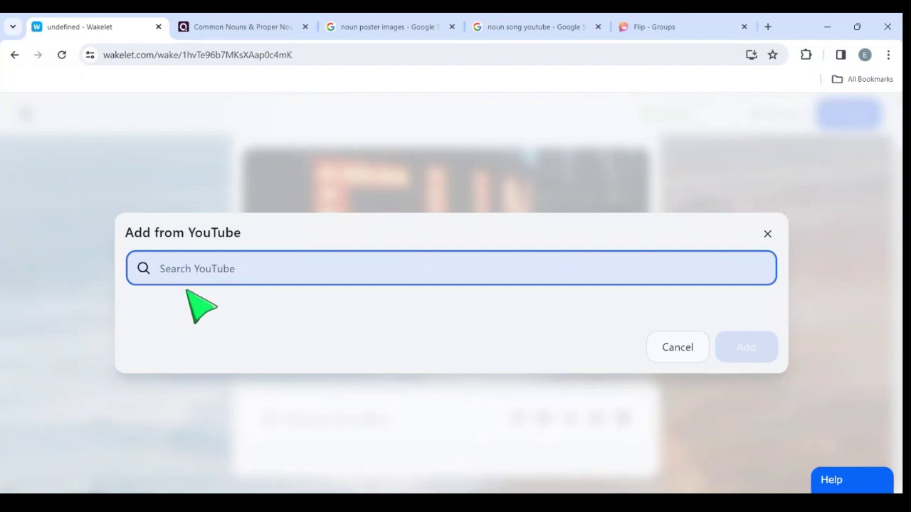
text(nouns)
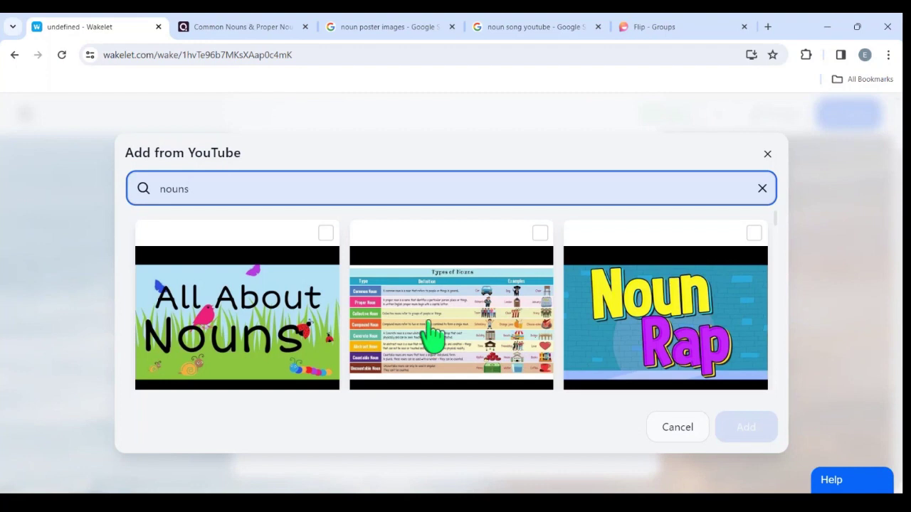
scroll(430, 331, down, 1)
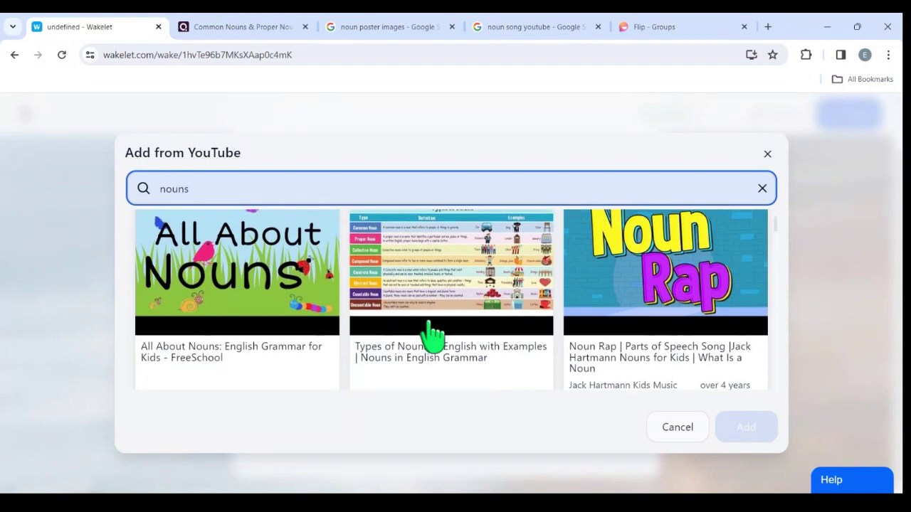
scroll(432, 335, up, 1)
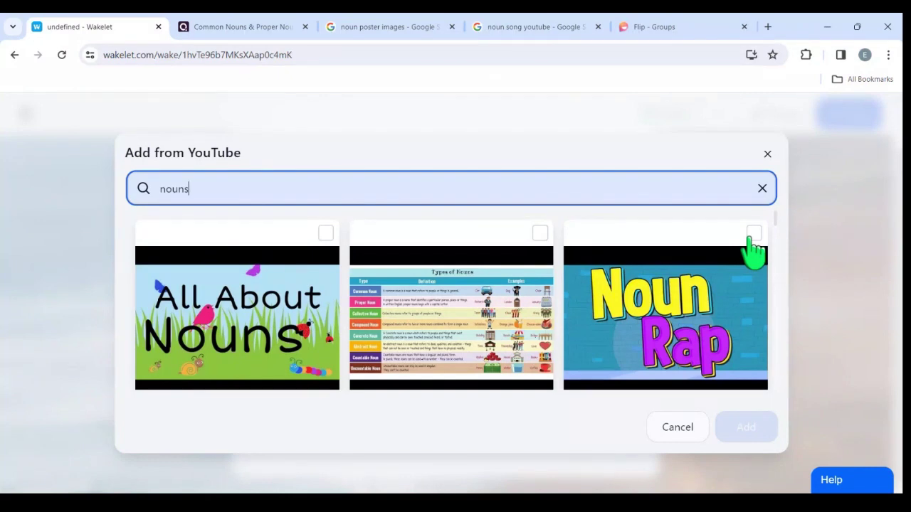
click(767, 155)
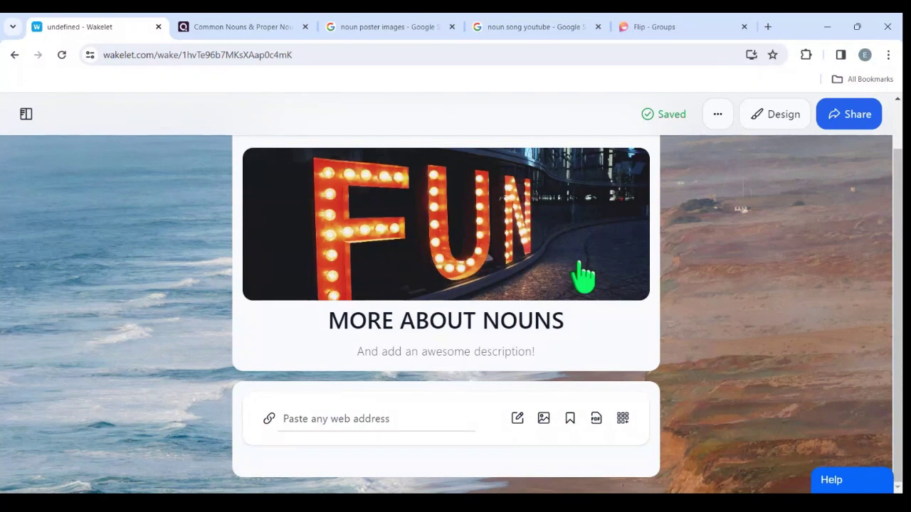
click(622, 420)
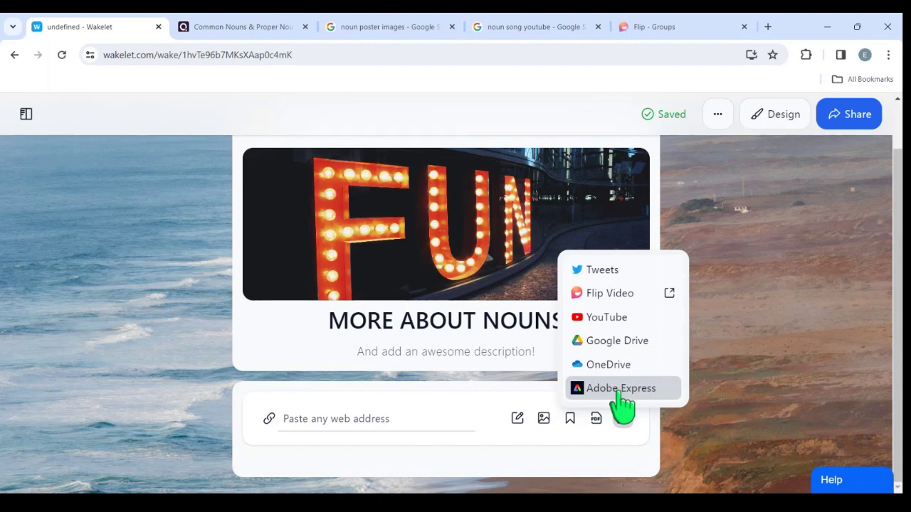
click(716, 366)
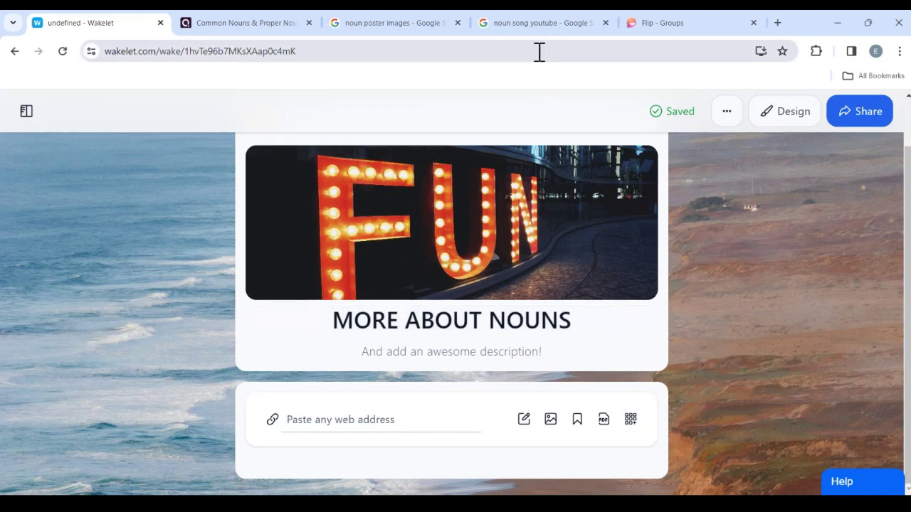
- Switch to Quizizz, assign the Common Nouns & Proper Nouns quiz as homework and copy its join link
click(270, 28)
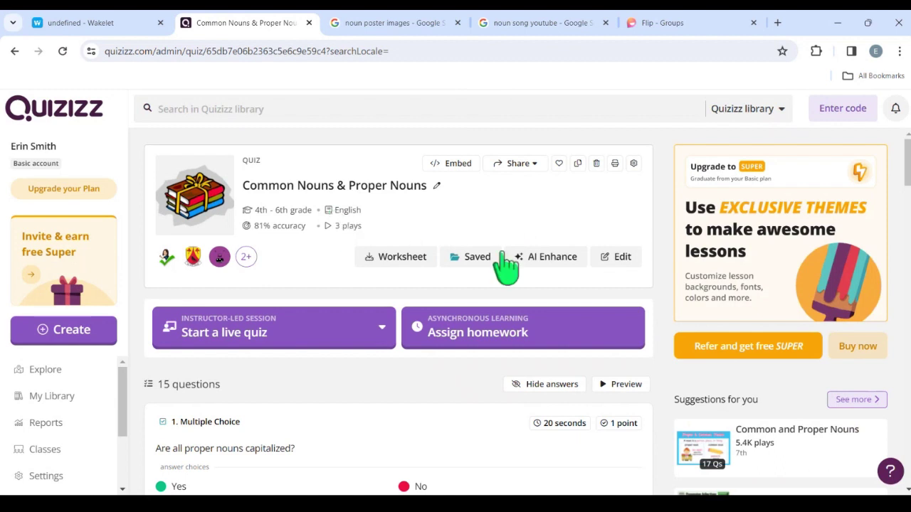
click(508, 350)
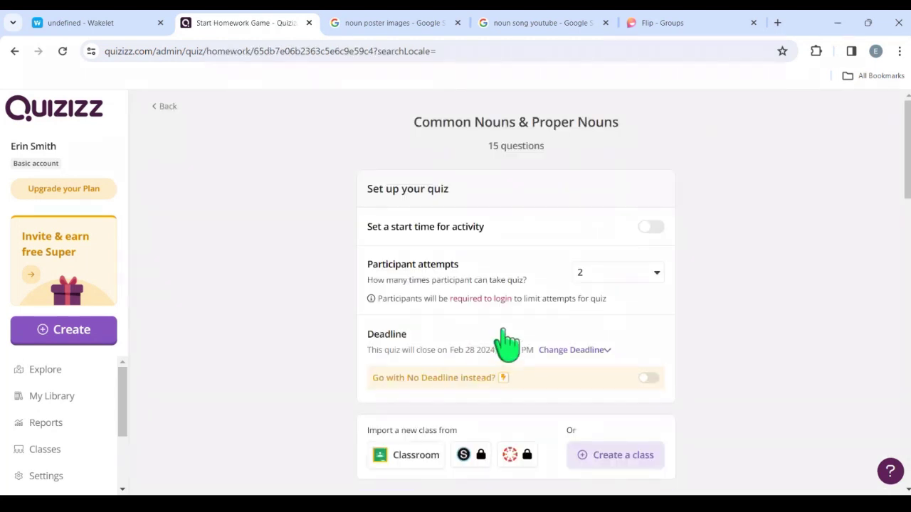
scroll(505, 334, down, 3)
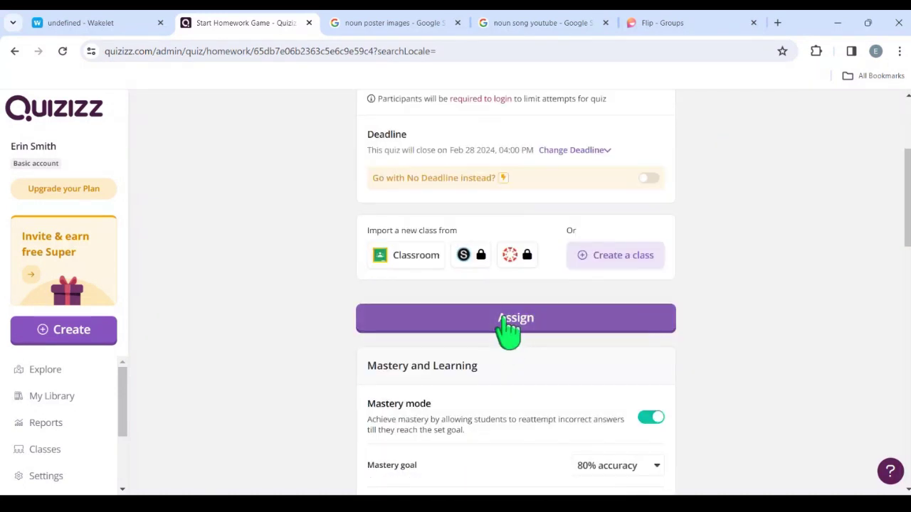
click(508, 318)
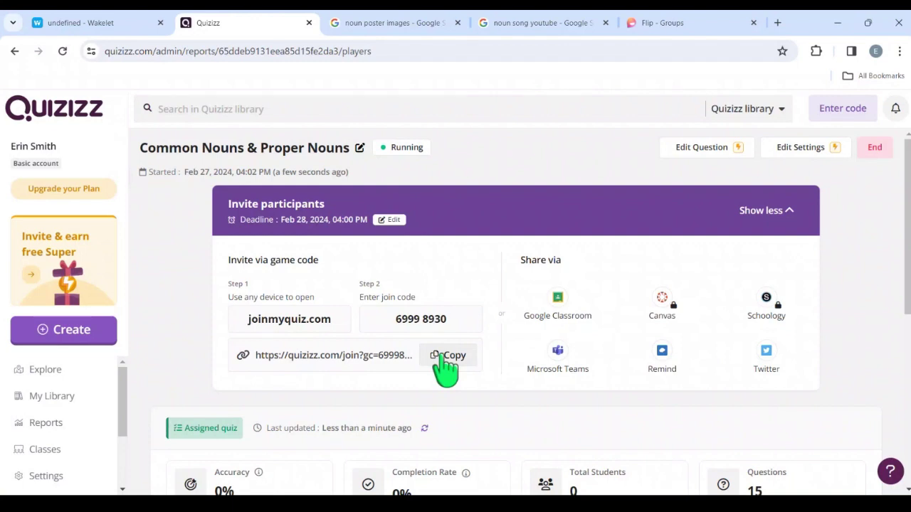
- Switch back to Wakelet and add the copied Quizizz join link to the collection as a web address
click(128, 23)
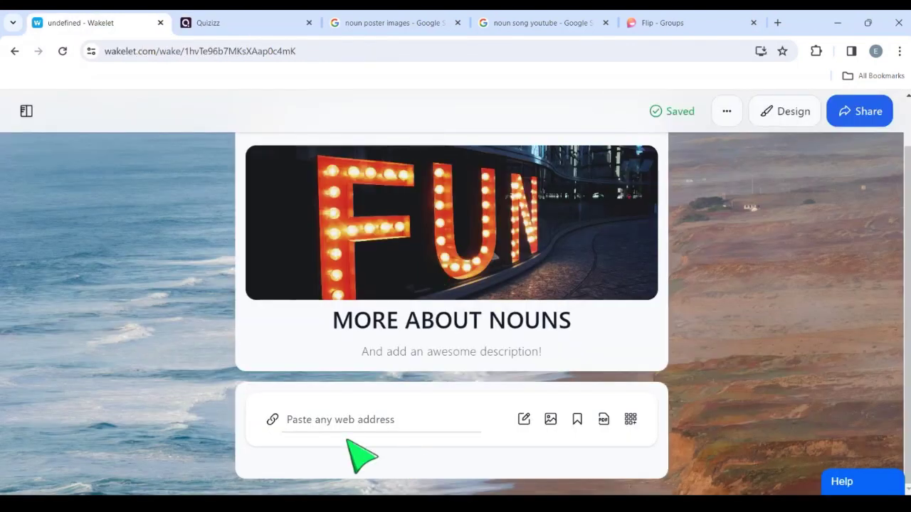
click(326, 423)
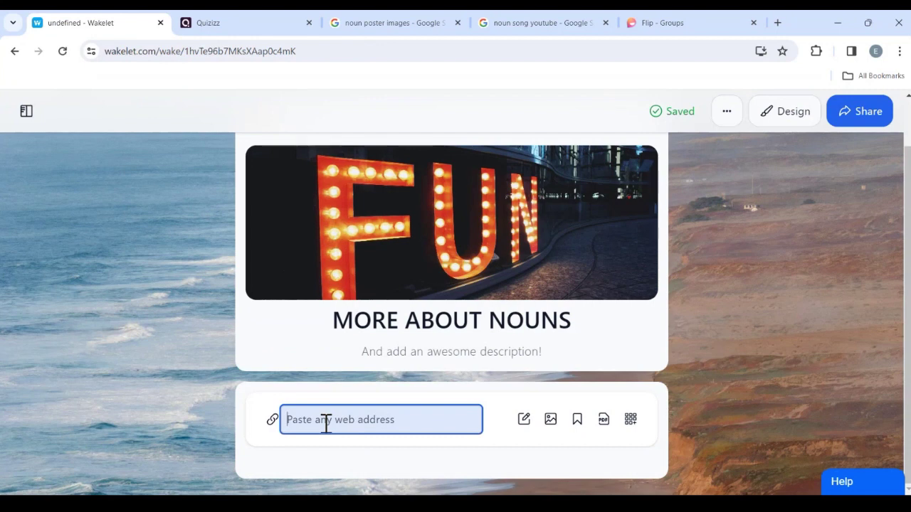
text(https://quizizz.com/join?gc=69898830)
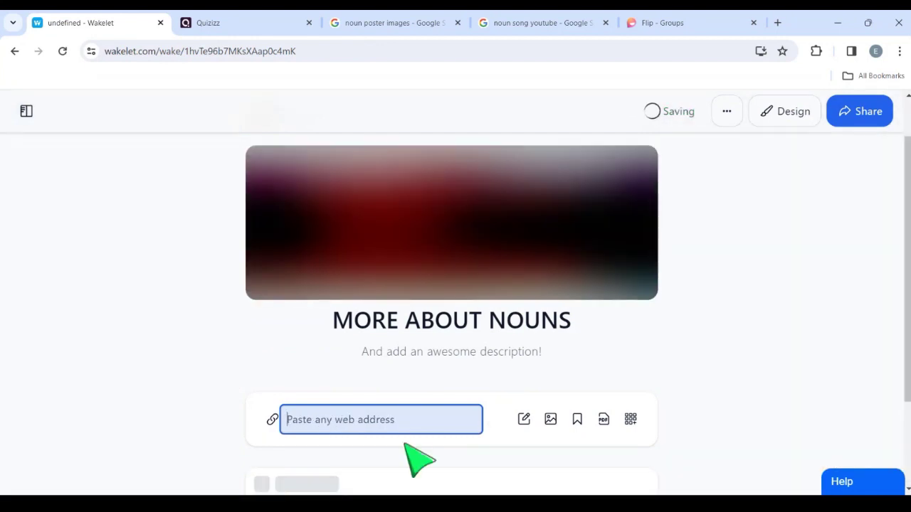
scroll(419, 459, down, 2)
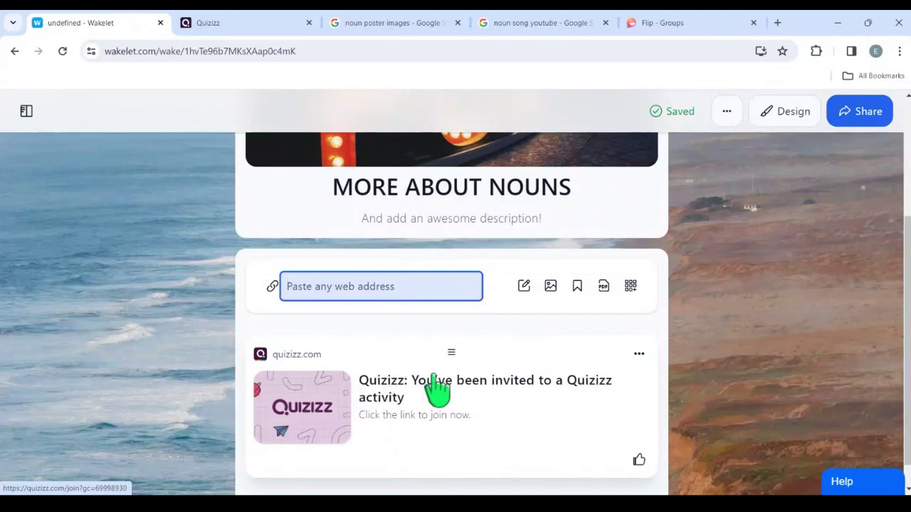
- Change the Quizizz card's title to "Quizizz: Please complete this activity!" and close the card editor
click(638, 355)
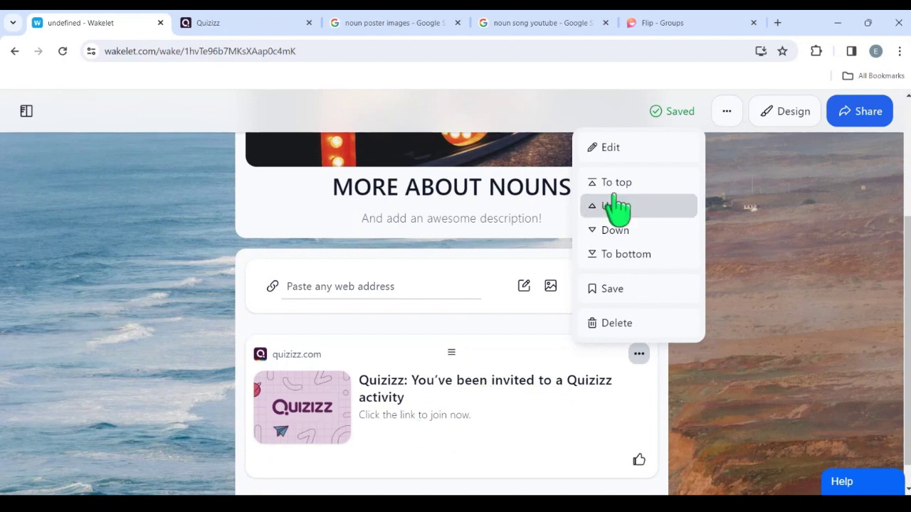
click(619, 148)
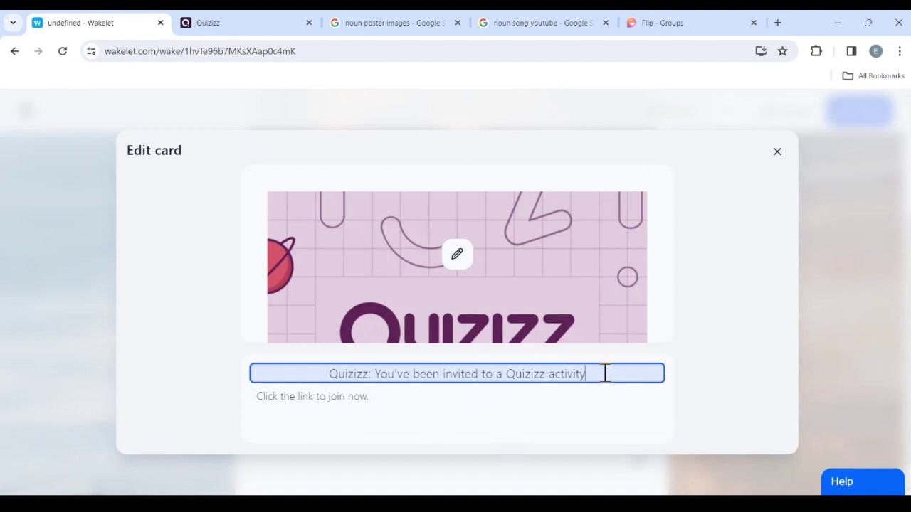
key(BackSpace)
key(BackSpace)
key(BackSpace)
key(BackSpace)
key(BackSpace)
key(BackSpace)
key(BackSpace)
key(BackSpace)
key(BackSpace)
key(BackSpace)
key(BackSpace)
key(BackSpace)
key(BackSpace)
key(BackSpace)
key(BackSpace)
key(BackSpace)
key(BackSpace)
key(BackSpace)
key(BackSpace)
key(BackSpace)
key(BackSpace)
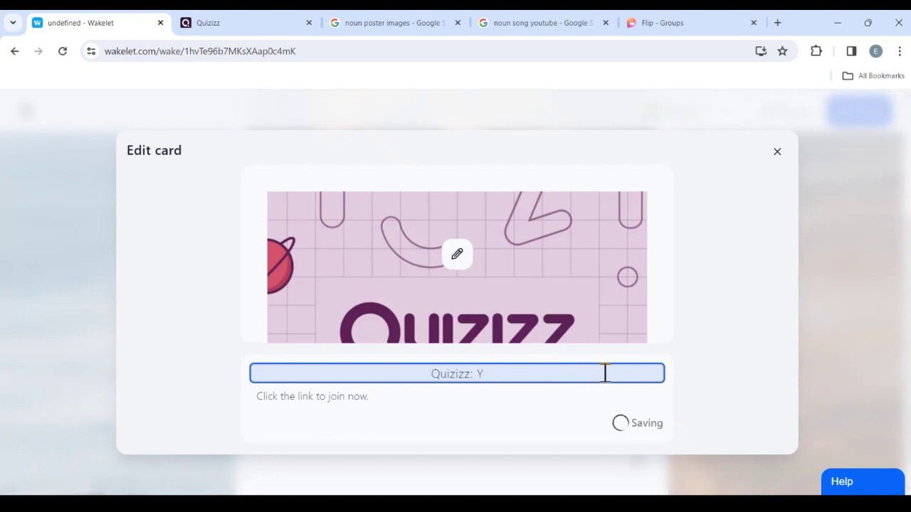
key(BackSpace)
text(Pl)
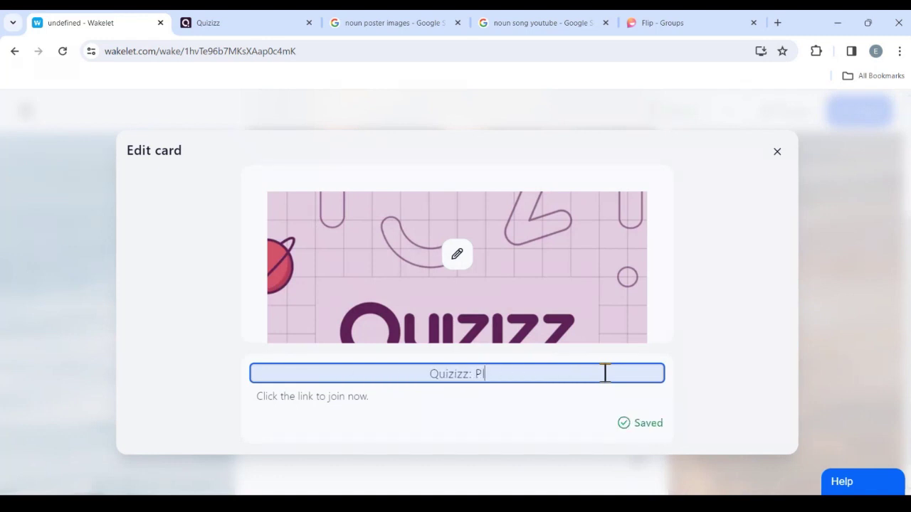
text(ease com)
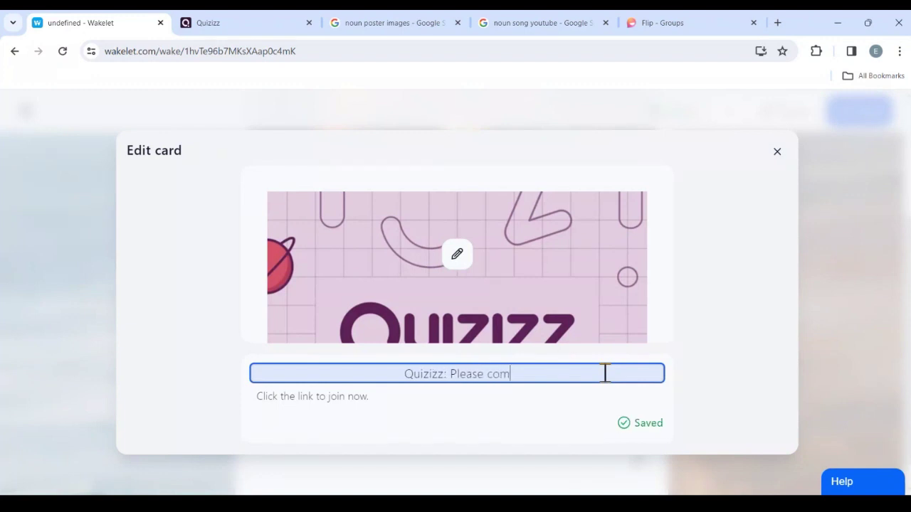
text(plete th)
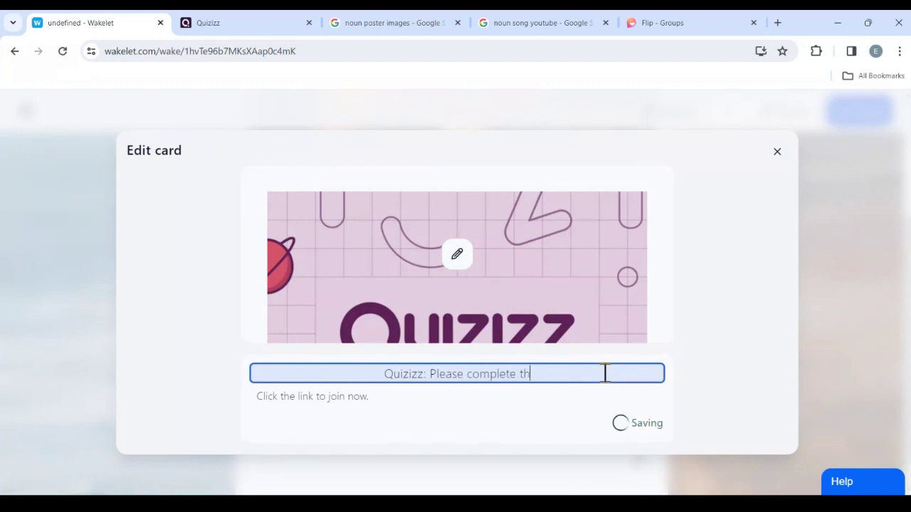
text(is )
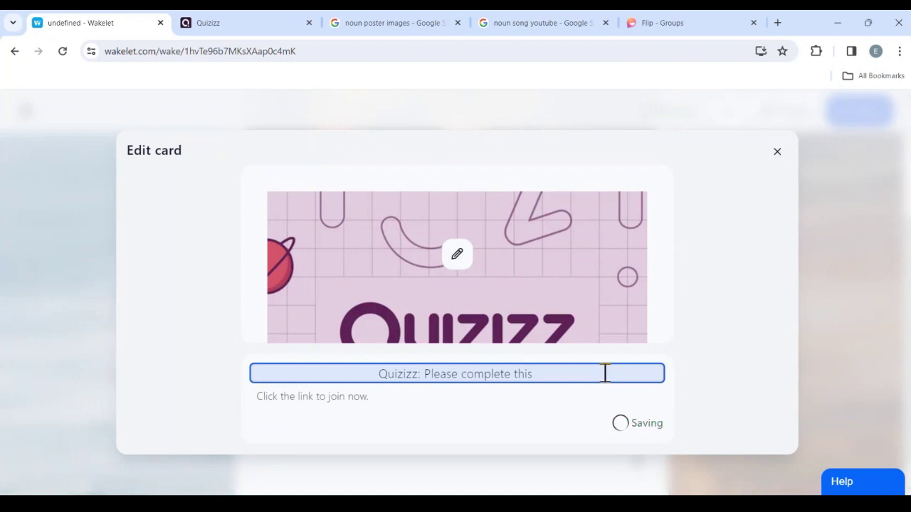
text(activity)
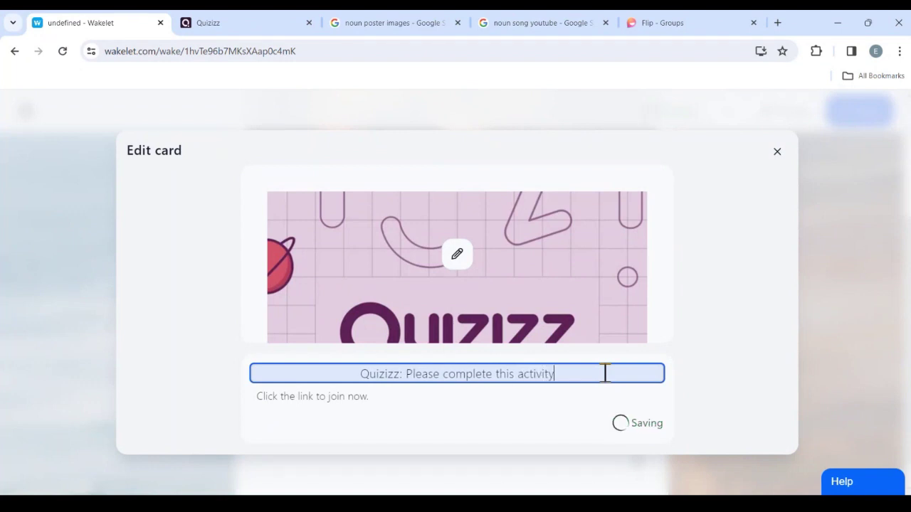
text(!)
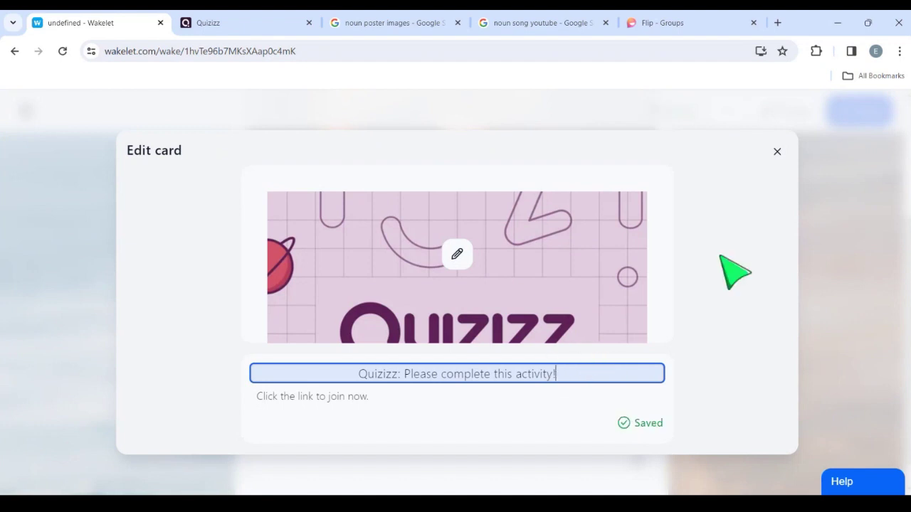
click(778, 158)
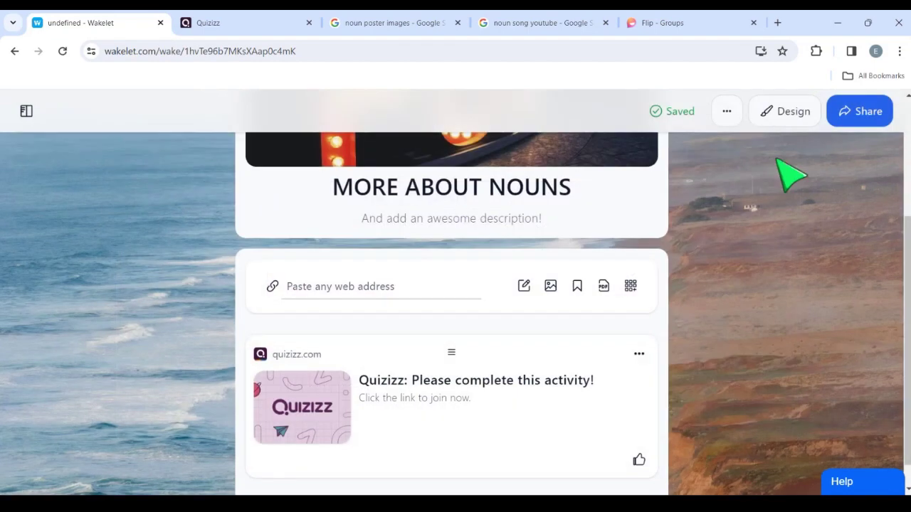
- Look over the collection, reload its page and check the Quizizz card again
scroll(462, 423, down, 1)
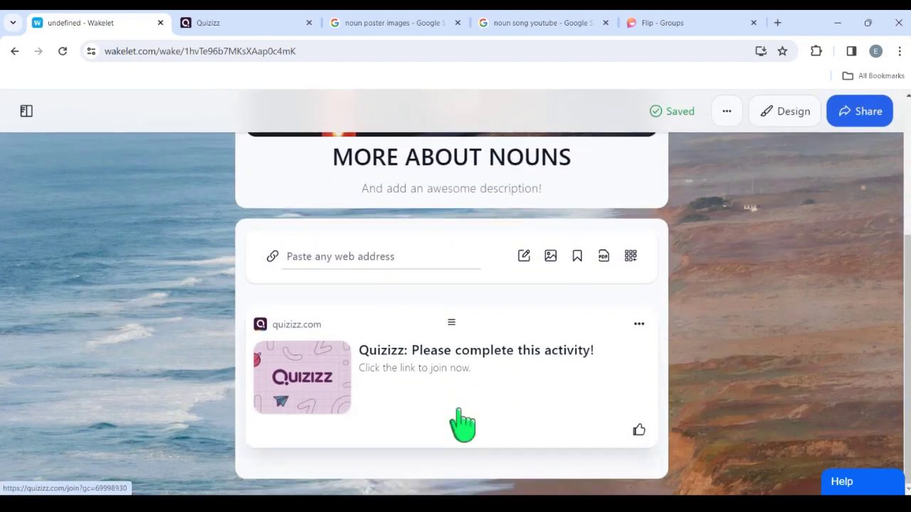
scroll(462, 423, up, 3)
scroll(462, 423, down, 3)
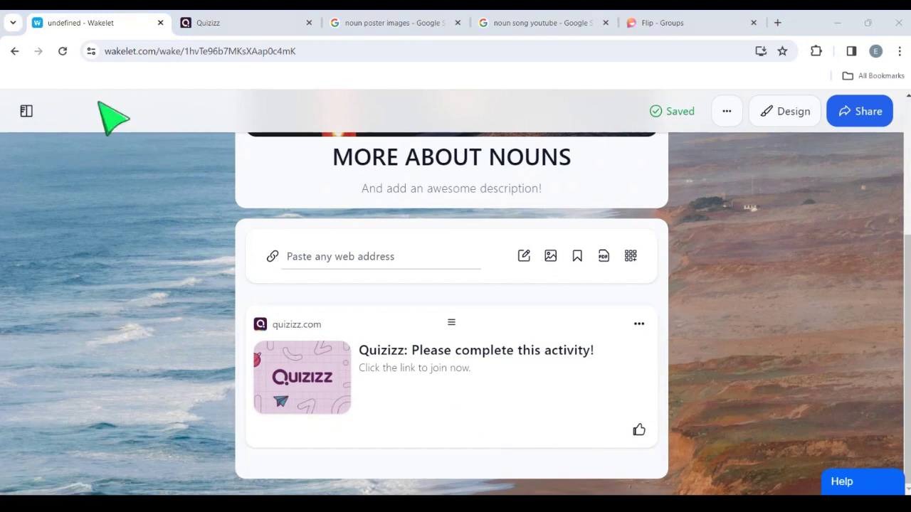
click(63, 53)
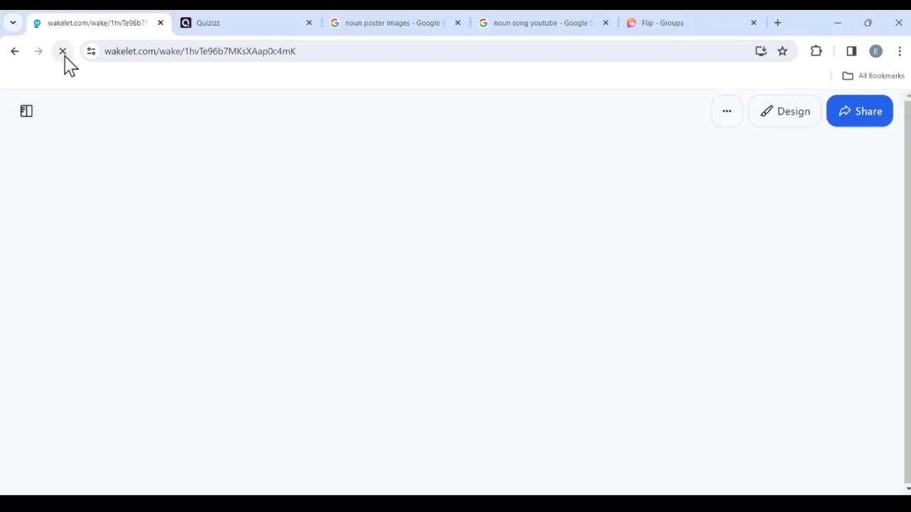
scroll(528, 439, down, 3)
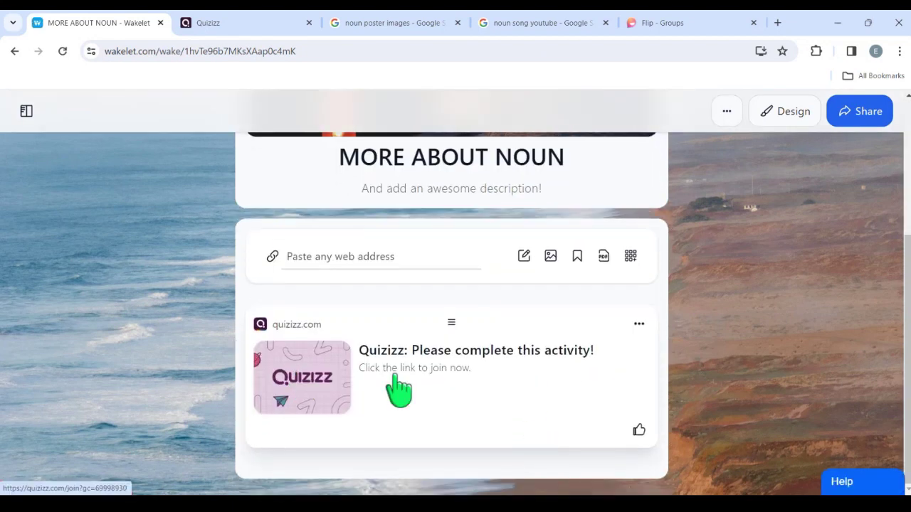
- Replace the Quizizz card's description with "Good luck!" and close the card editor
click(639, 325)
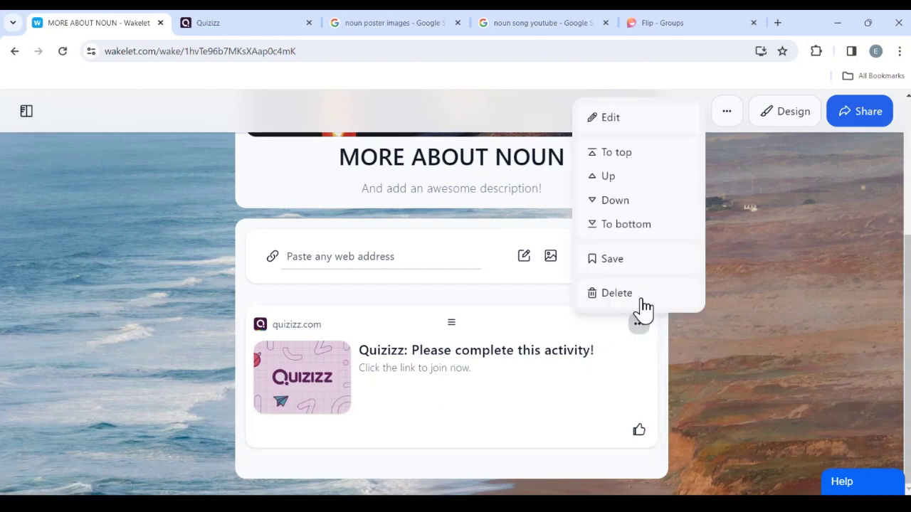
click(612, 116)
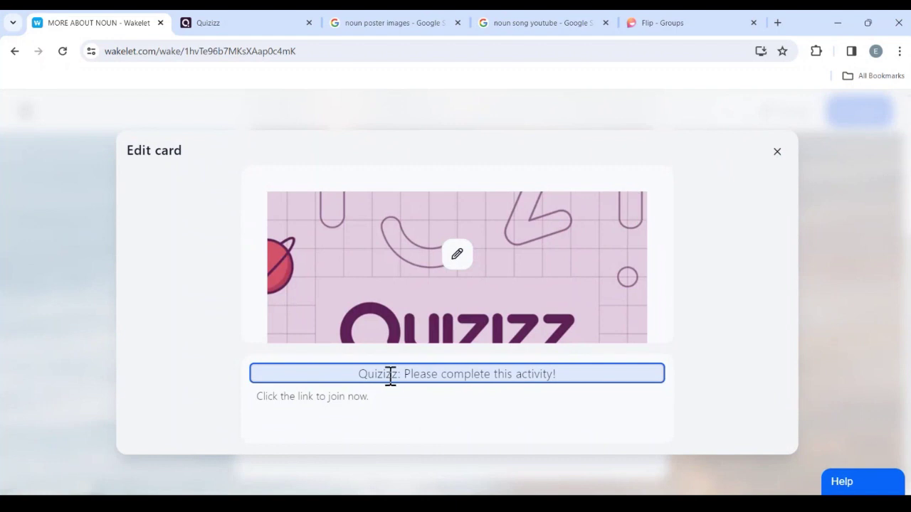
click(383, 397)
key(BackSpace)
key(BackSpace)
key(BackSpace)
key(BackSpace)
key(BackSpace)
key(BackSpace)
key(BackSpace)
key(BackSpace)
key(BackSpace)
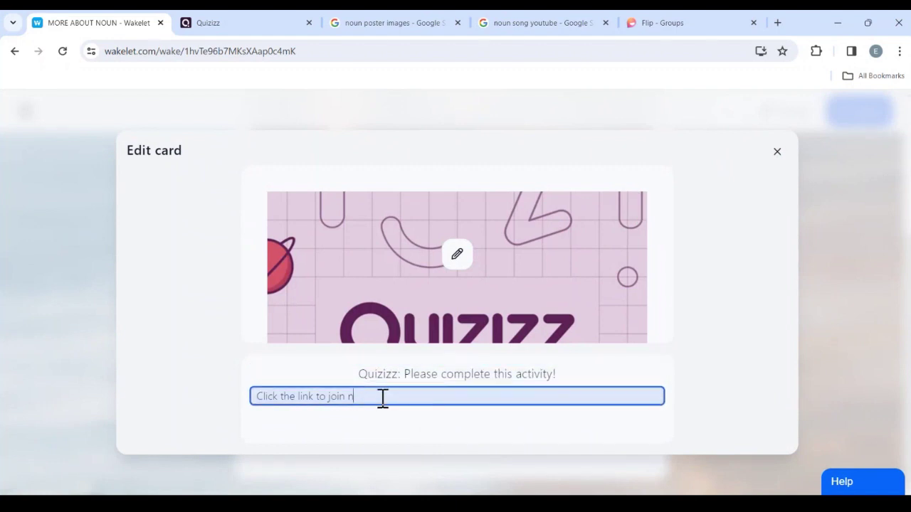
key(BackSpace)
key(BackSpace)
key(BackSpace)
key(BackSpace)
key(BackSpace)
key(BackSpace)
key(BackSpace)
key(BackSpace)
key(BackSpace)
key(BackSpace)
key(BackSpace)
key(BackSpace)
key(BackSpace)
key(BackSpace)
key(BackSpace)
key(BackSpace)
key(BackSpace)
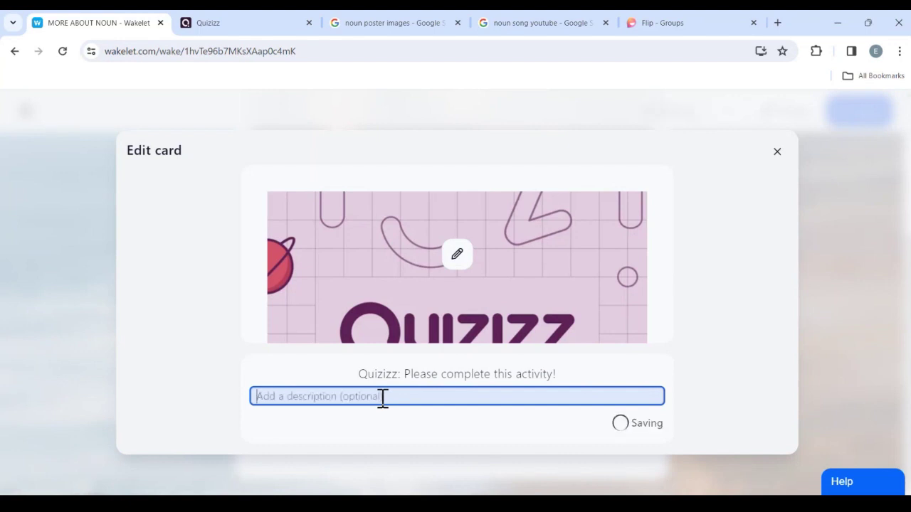
text(Good )
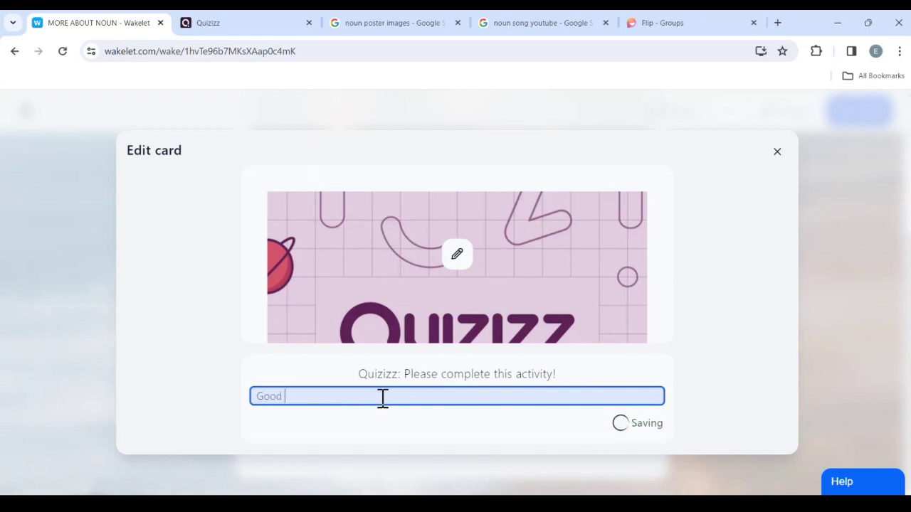
text(luck!)
click(777, 153)
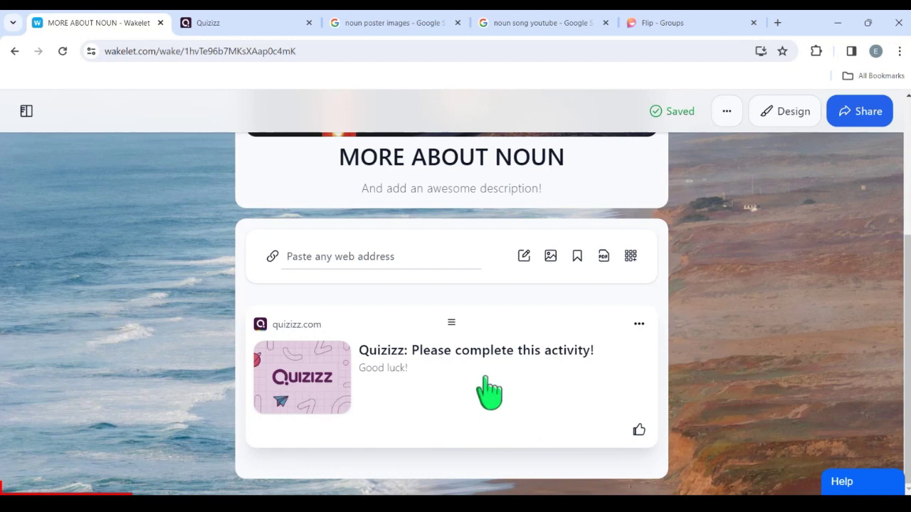
- Add a text card below the Quizizz card reading "LOOK AT THE POSTER BELOW AND SUMMARISE THE TYPE OF NOUN."
mouse_move(451, 459)
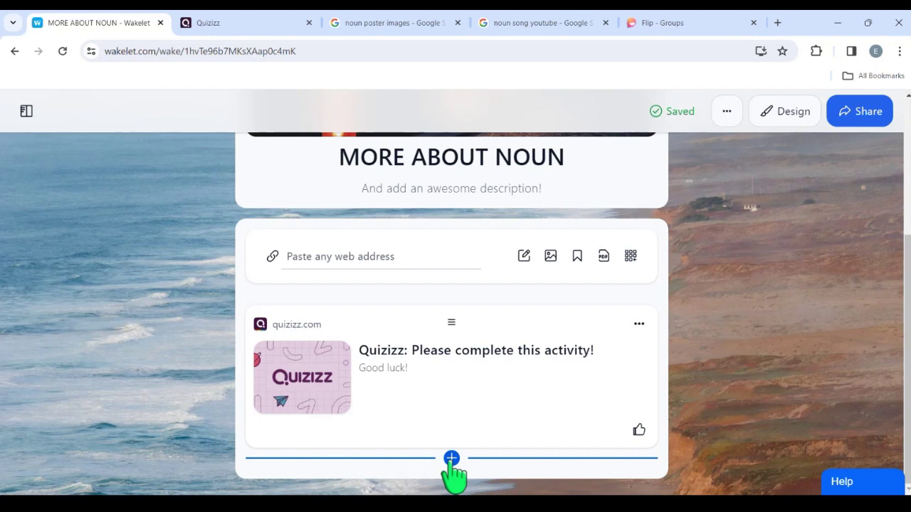
click(451, 459)
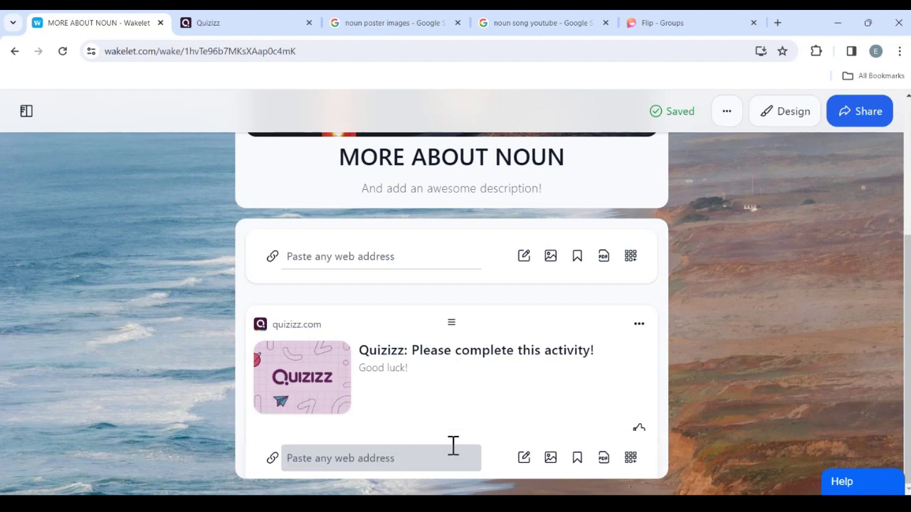
click(524, 458)
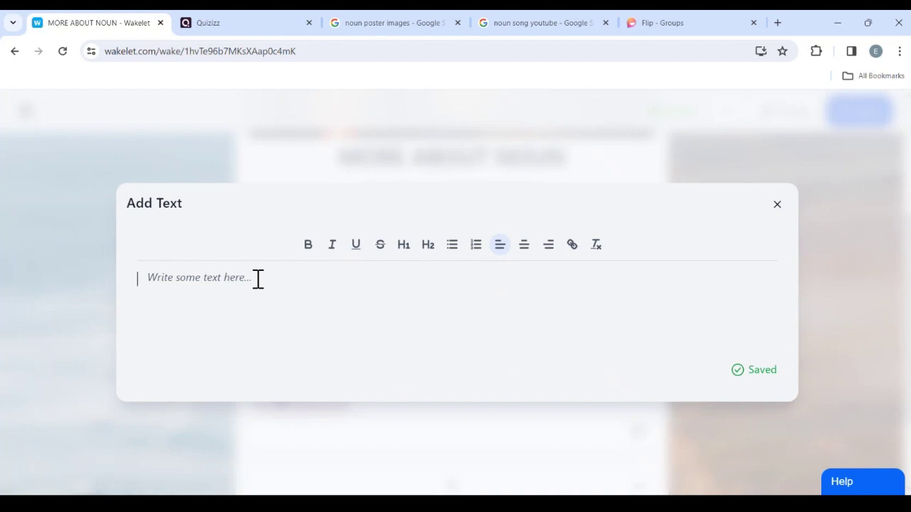
text(L)
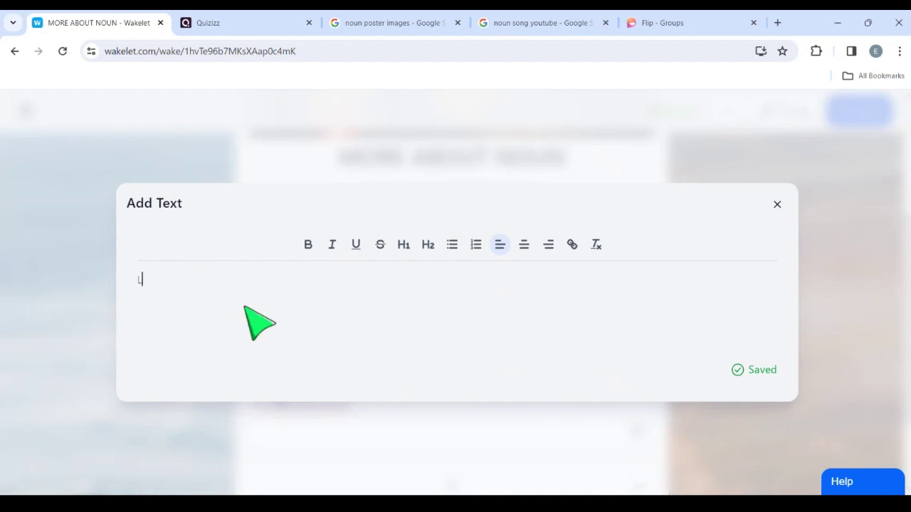
text(OOK AT THE POSTER B)
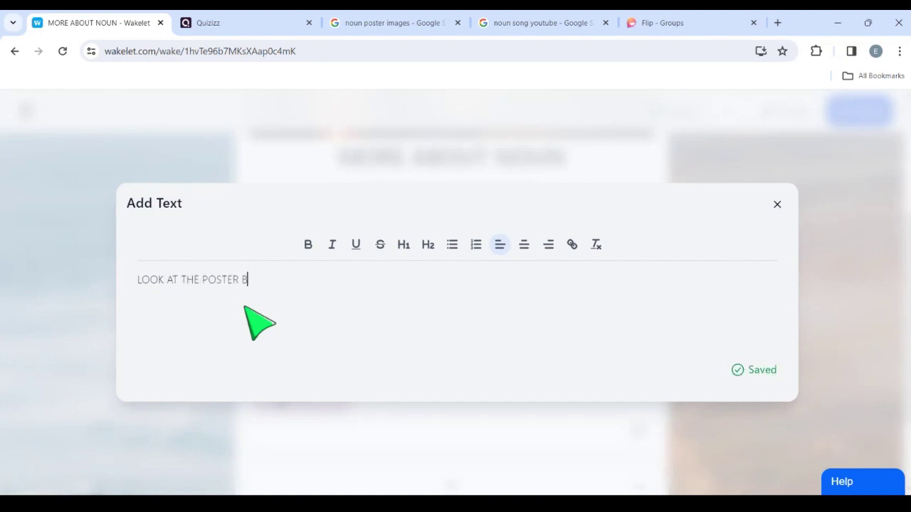
text(ELOW AND S)
text(UM)
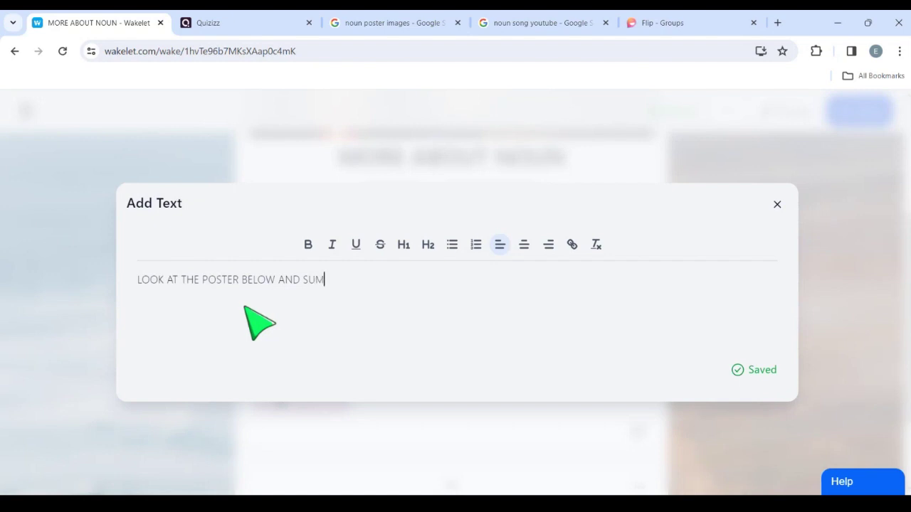
text(MARISE THE)
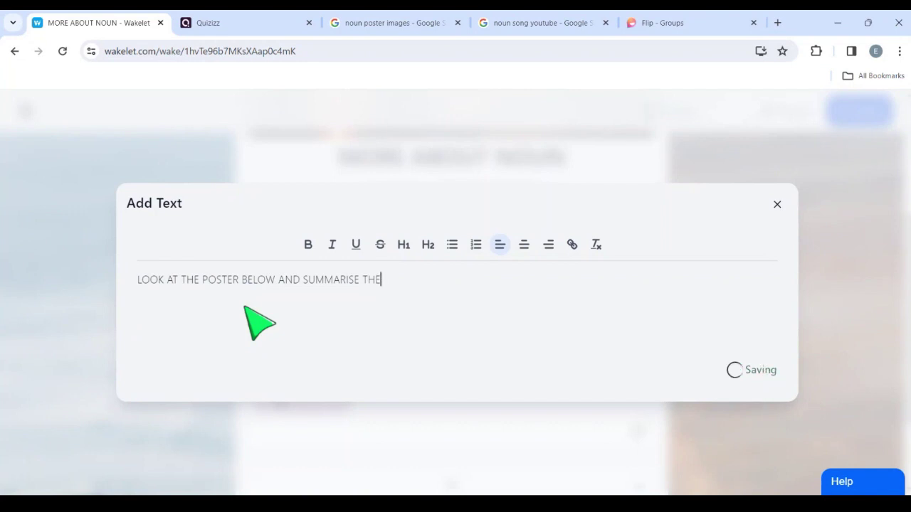
text( TYPEO)
key(BackSpace)
text(OF )
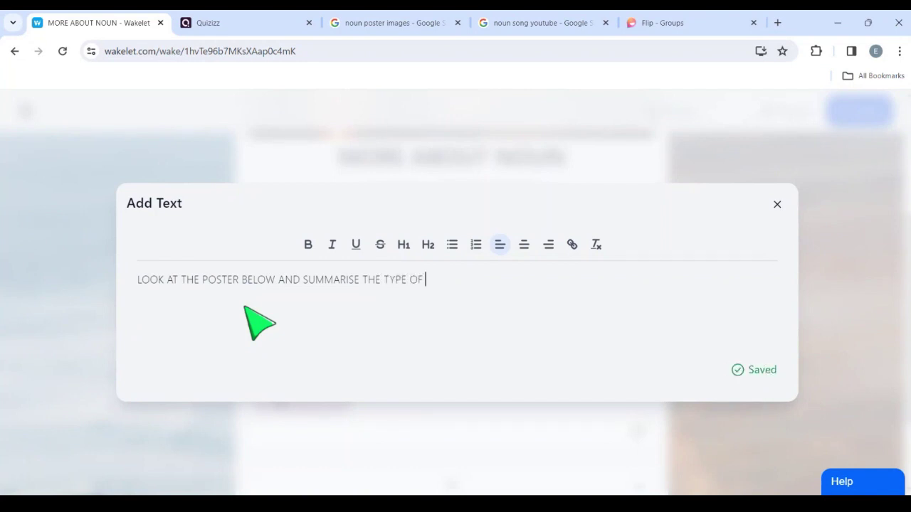
text(NOUN)
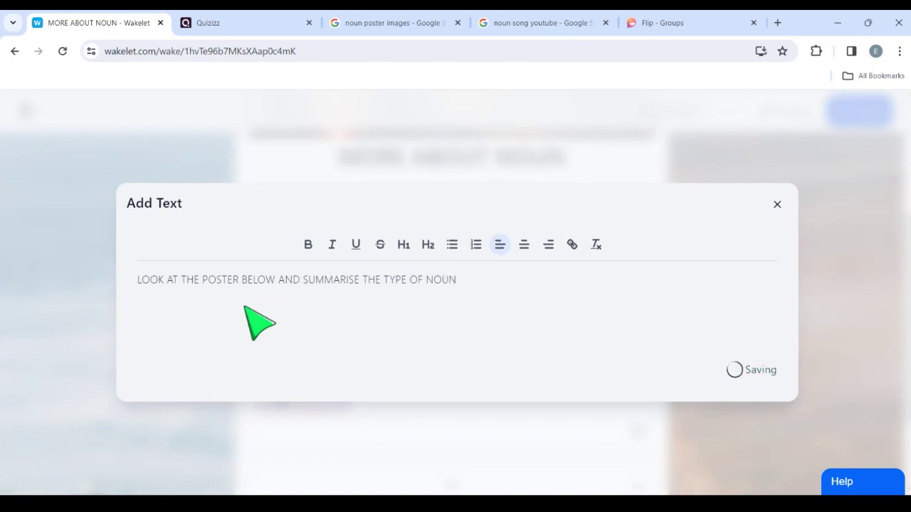
text(.)
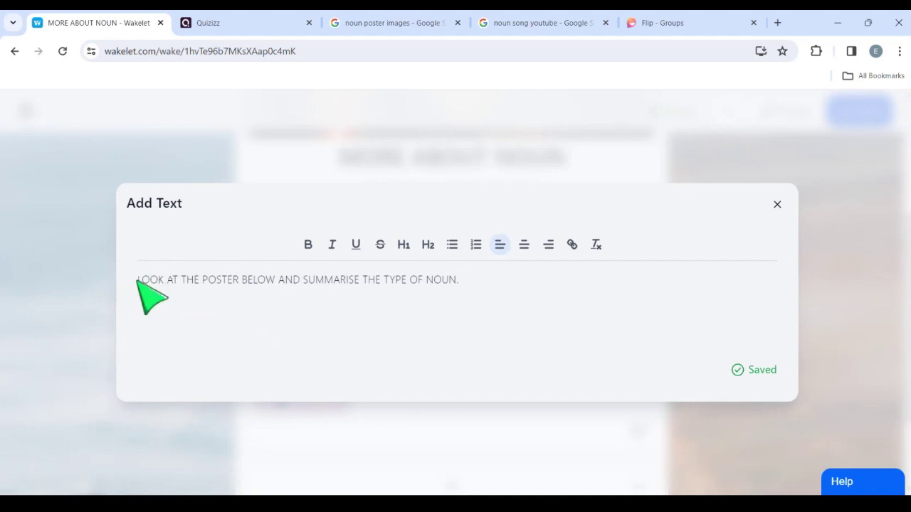
- Format the whole poster instruction as bold, centred Heading 1 text and close the text editor
drag(134, 279, 474, 283)
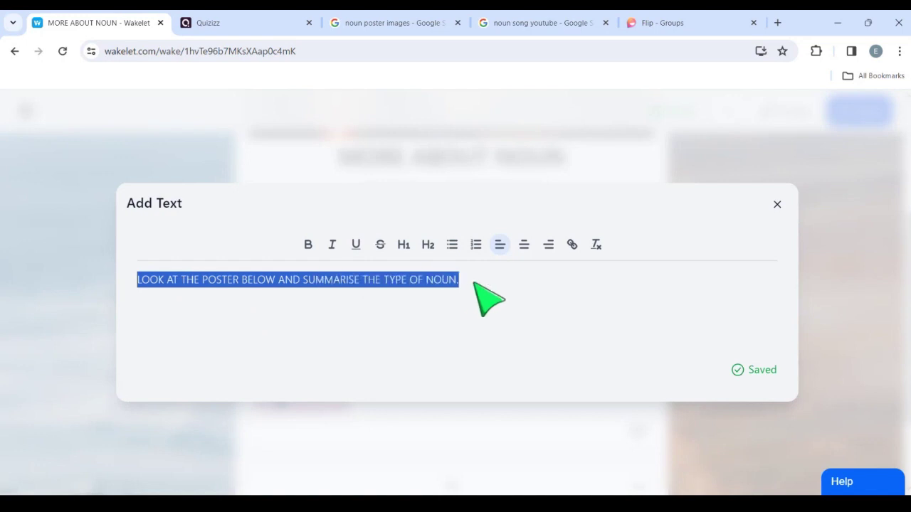
click(308, 250)
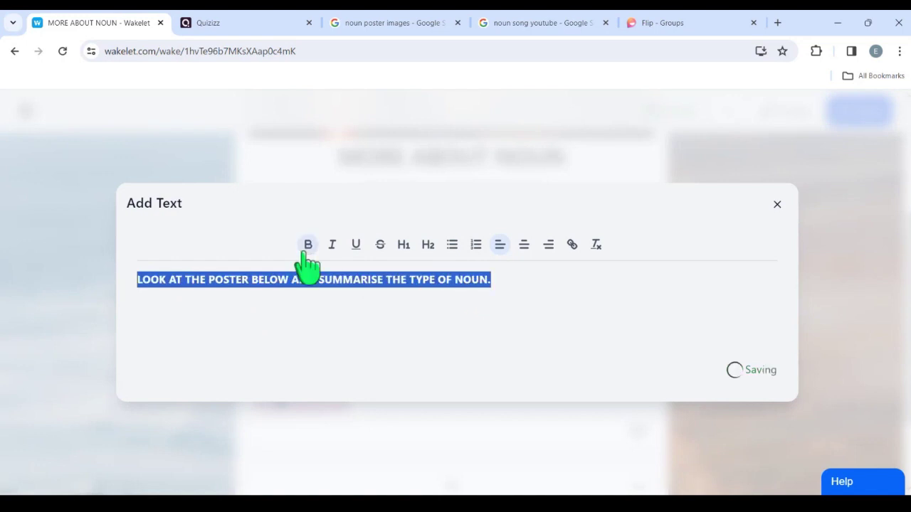
click(402, 249)
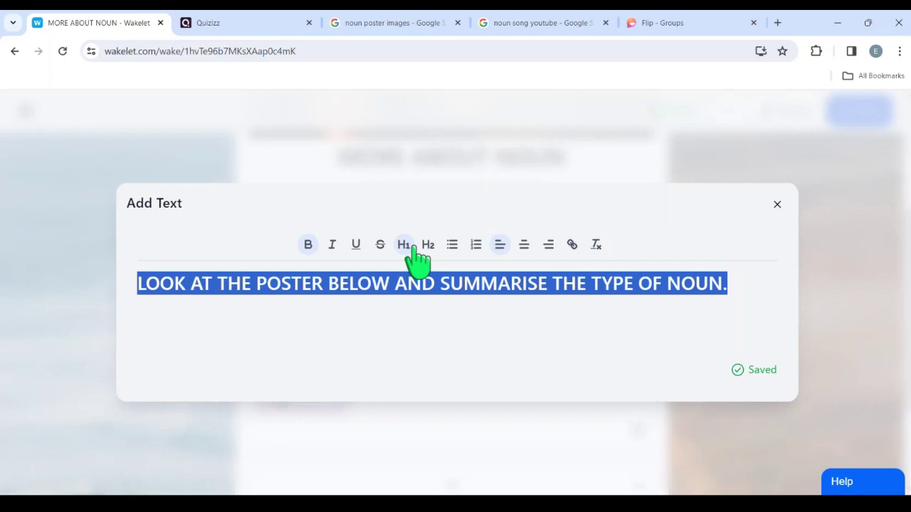
click(411, 247)
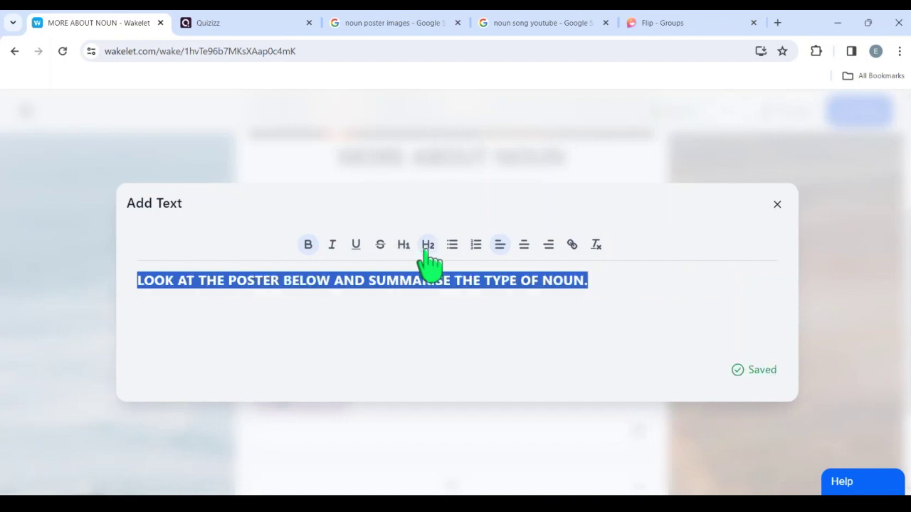
click(404, 246)
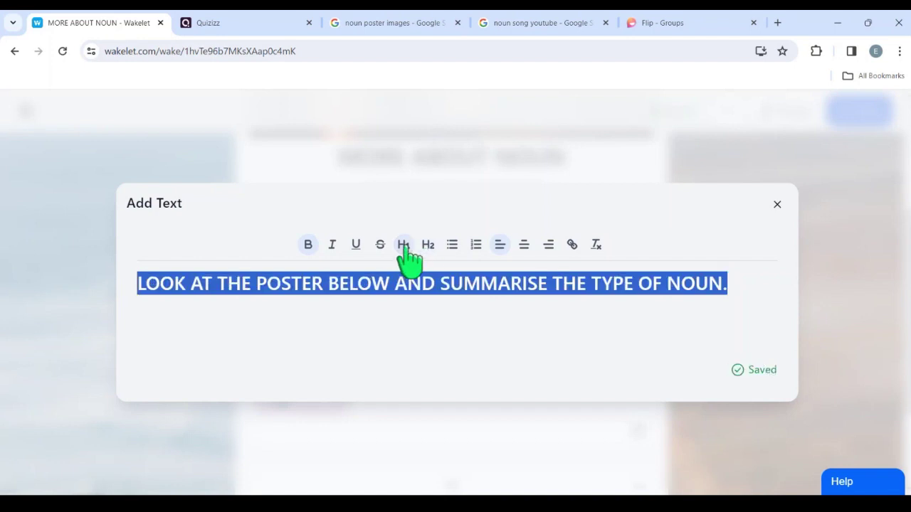
click(524, 246)
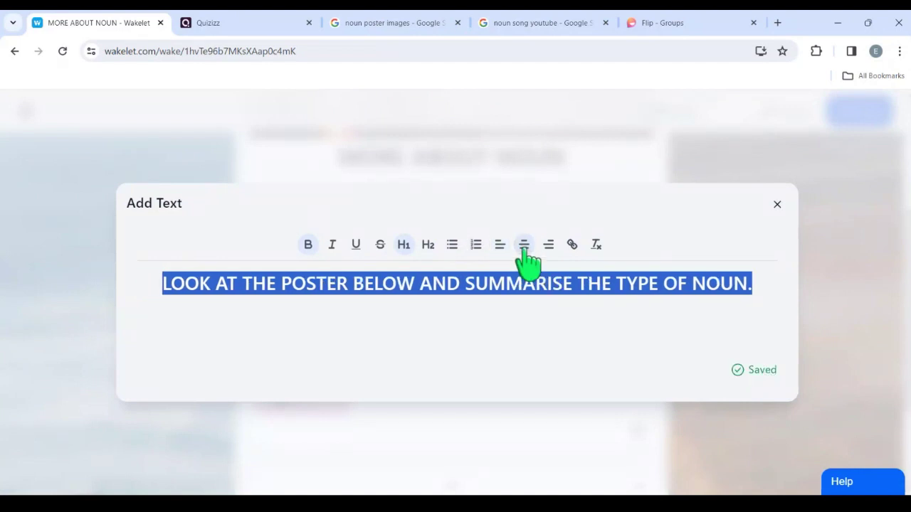
click(777, 205)
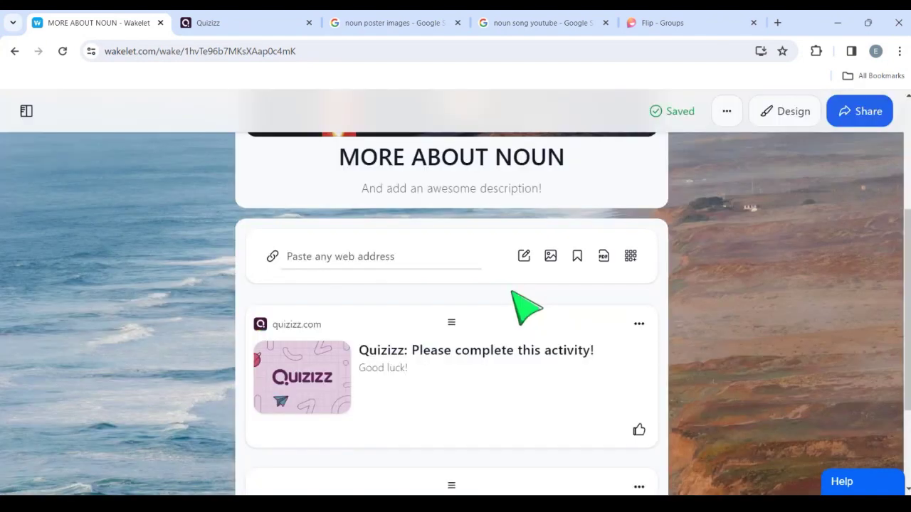
- Start a new item below the text card, then switch to the Google noun poster results and copy the chalkboard-style "Common and Proper Nouns" image from TPT
scroll(525, 304, down, 2)
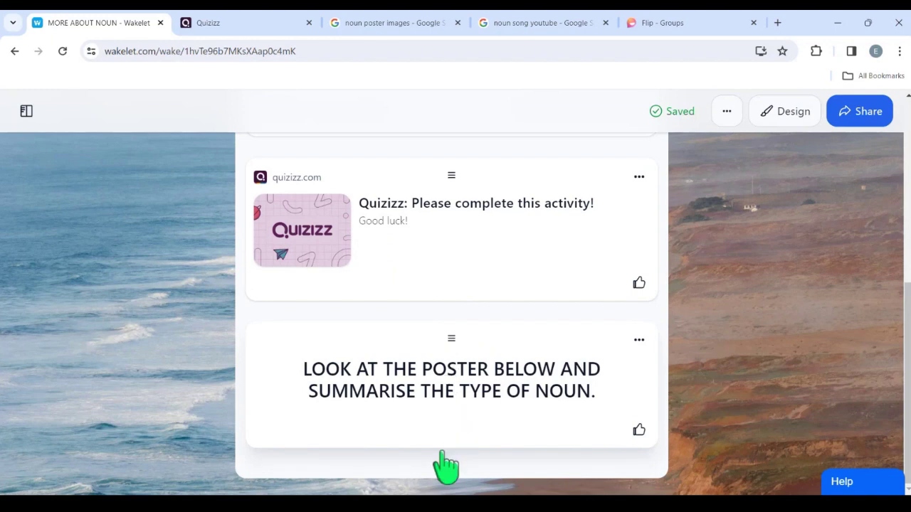
mouse_move(452, 463)
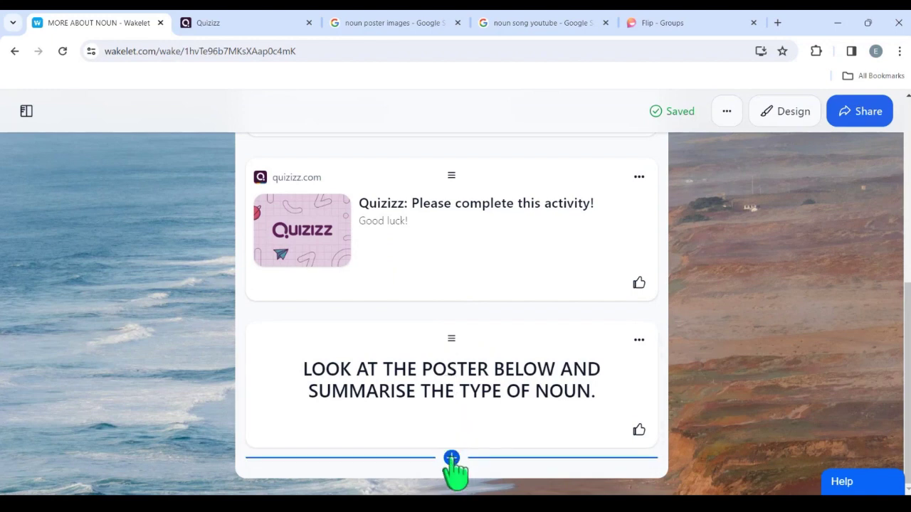
click(451, 458)
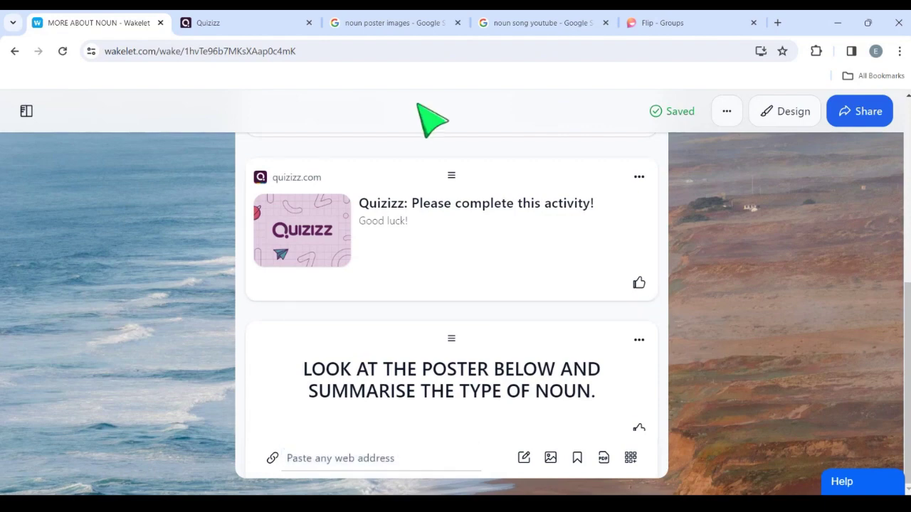
click(349, 29)
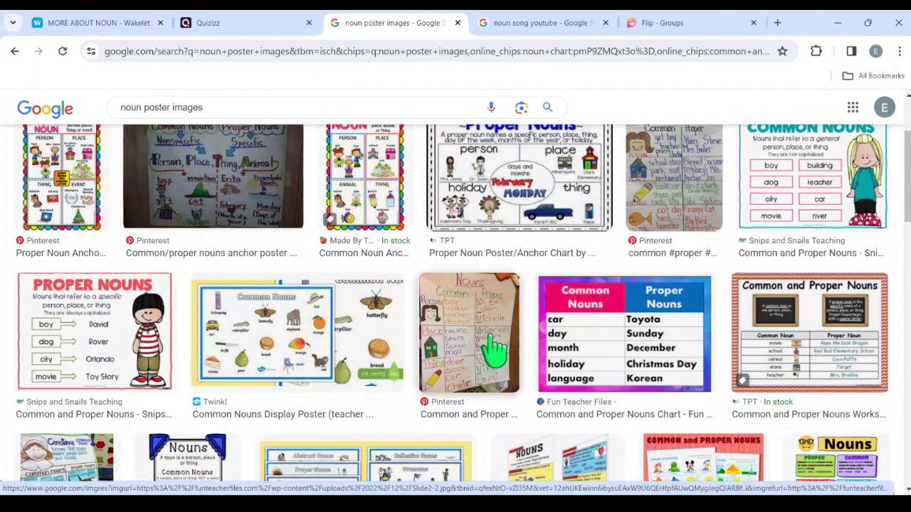
right_click(783, 324)
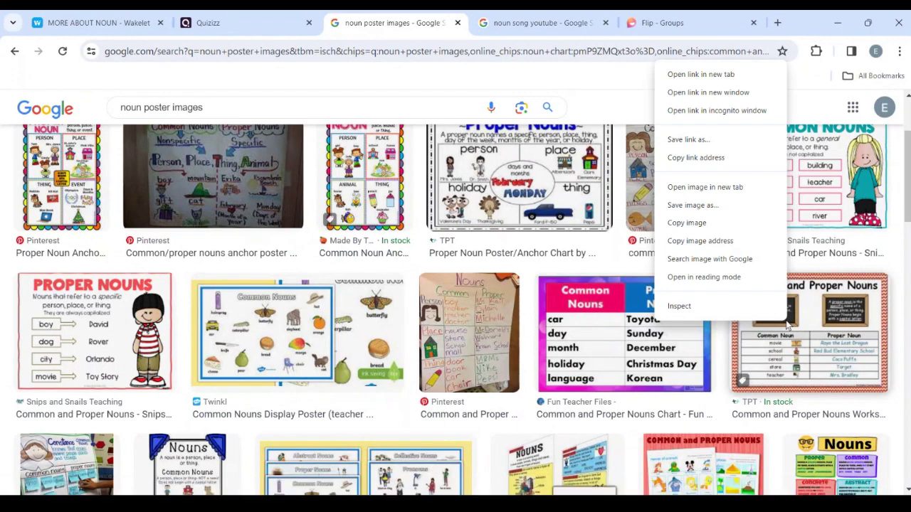
click(686, 224)
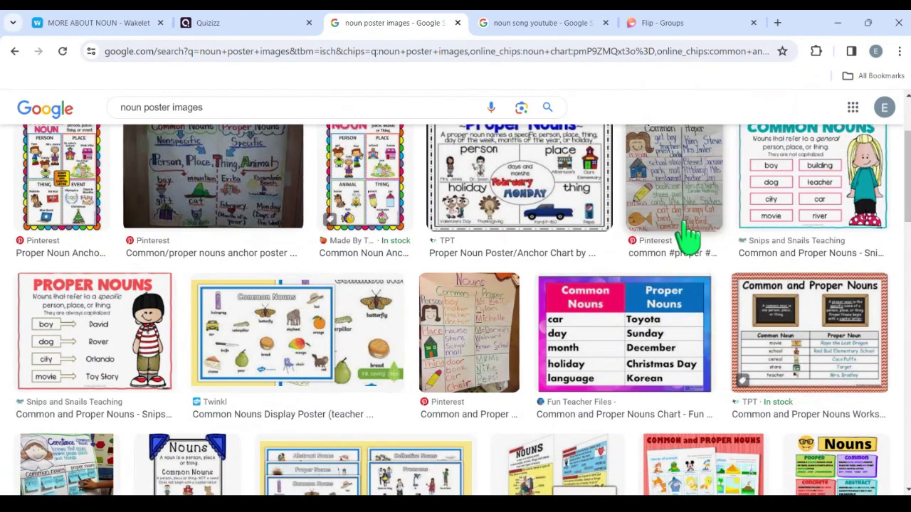
- Switch back to Wakelet, paste the copied poster image below the text card and check the new card
click(107, 25)
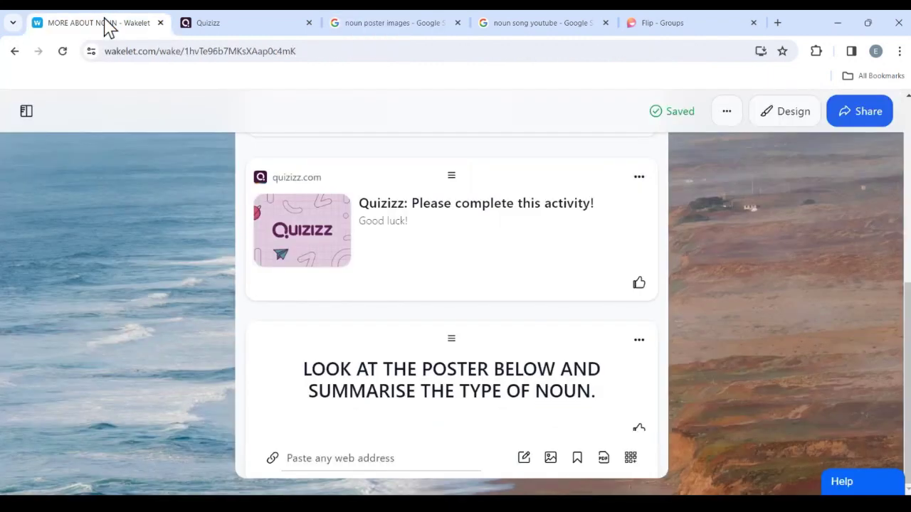
click(310, 458)
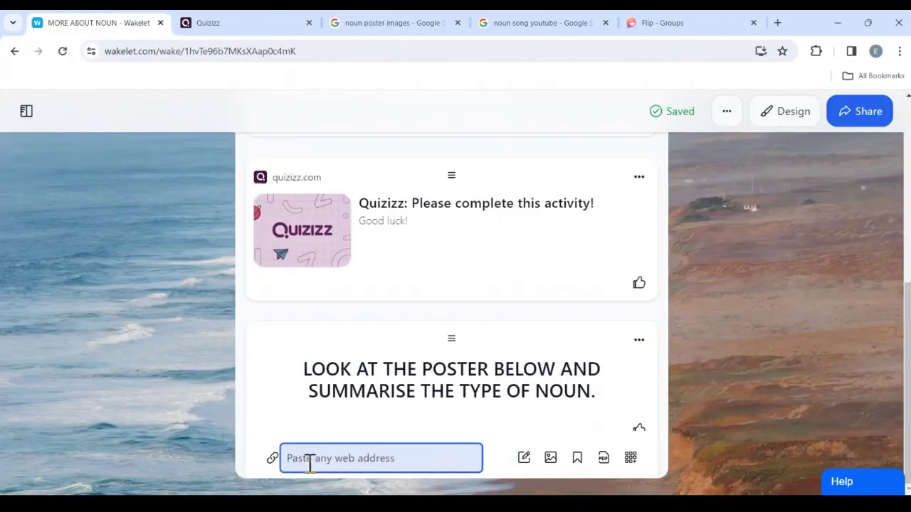
key(ctrl+v)
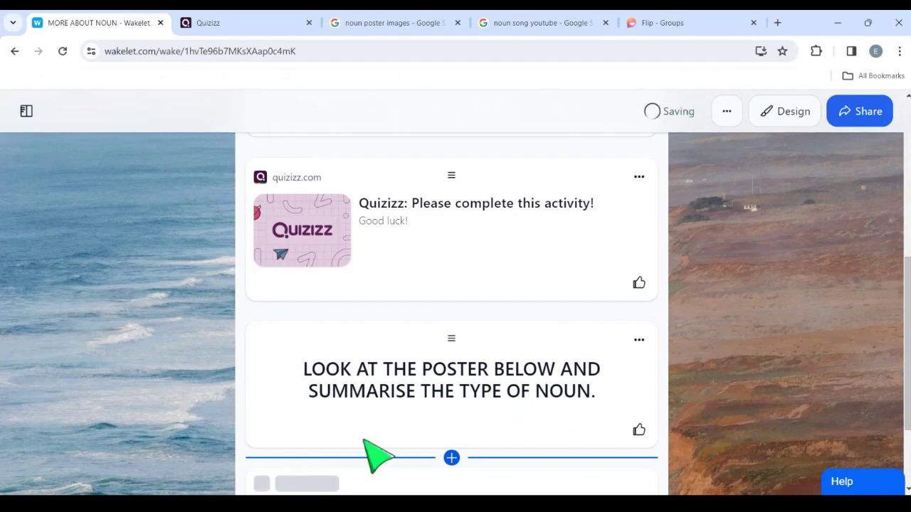
scroll(401, 446, down, 3)
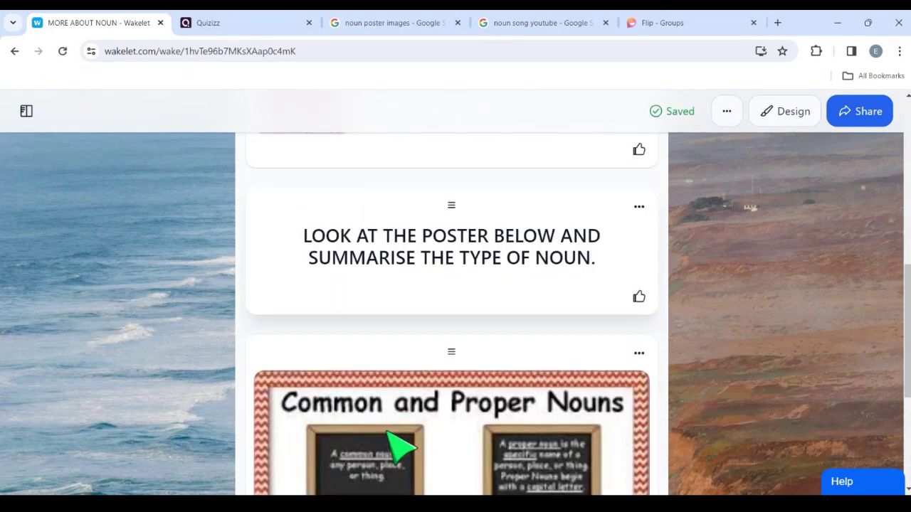
scroll(401, 446, down, 2)
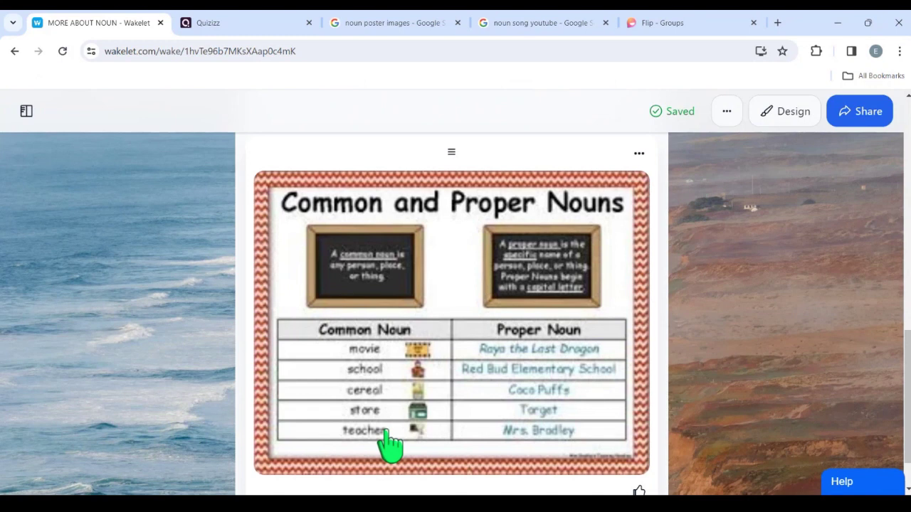
scroll(403, 406, up, 5)
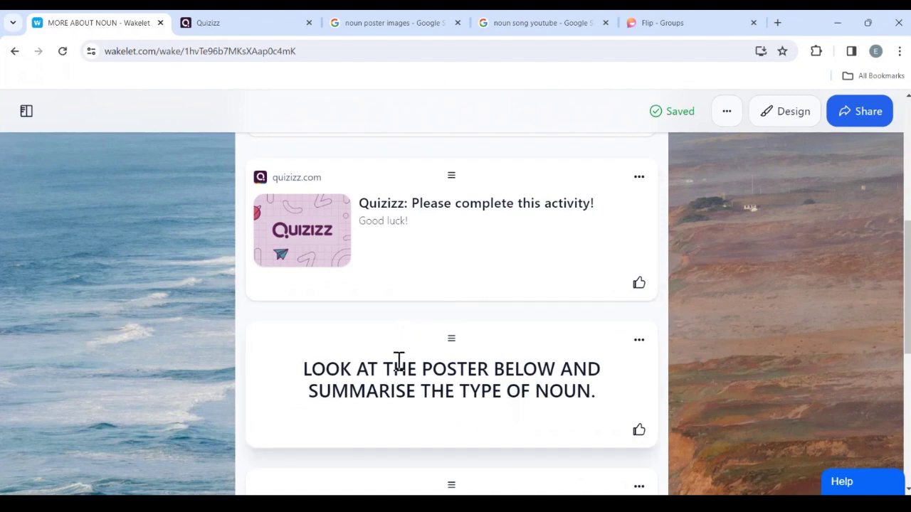
- Copy the "Best Noun Song Ever!!" YouTube link from the Google results, switch to Wakelet and paste it as a new item below the noun poster
scroll(401, 363, down, 3)
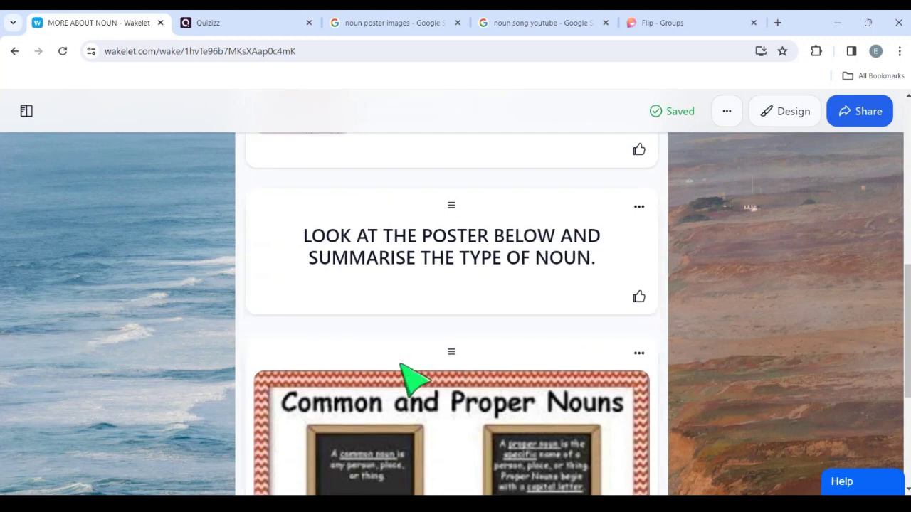
scroll(409, 379, down, 1)
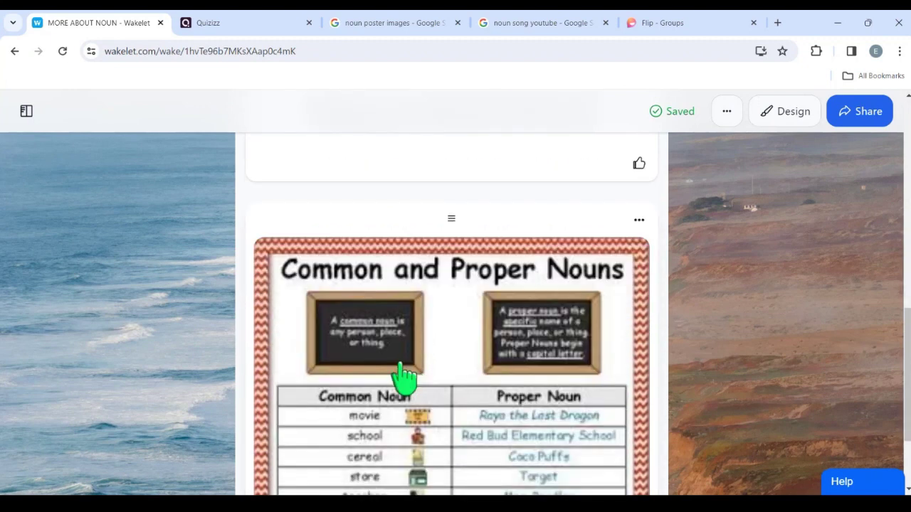
scroll(403, 379, down, 1)
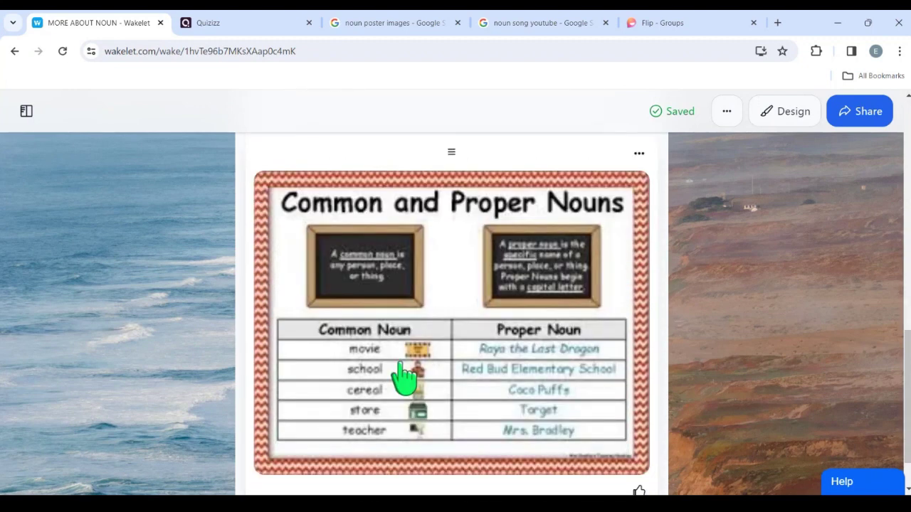
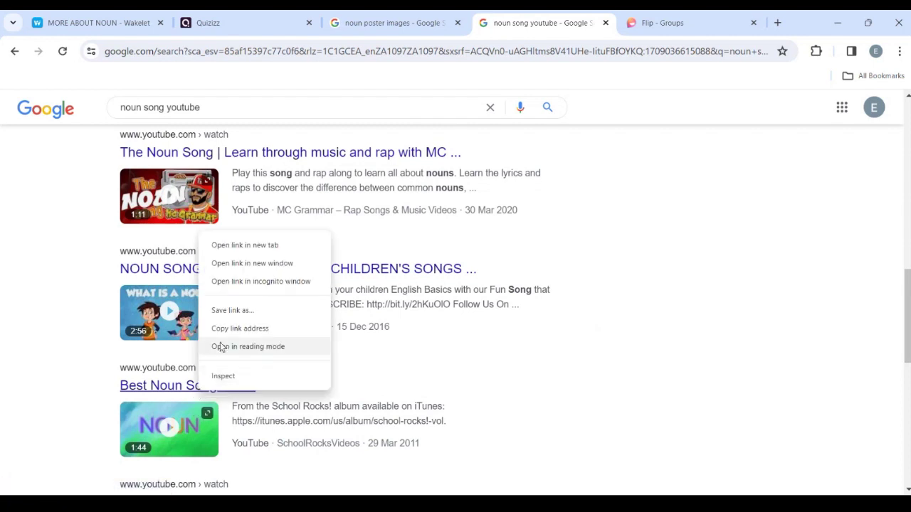
click(229, 328)
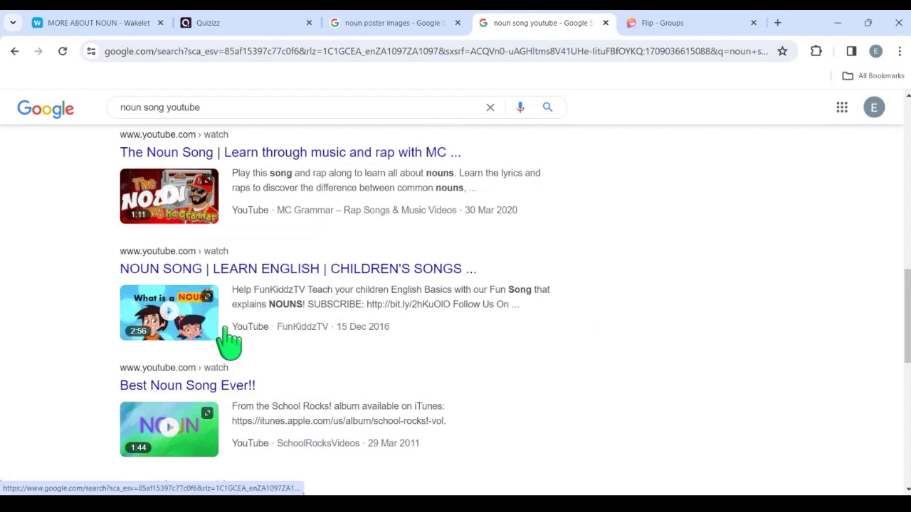
click(98, 26)
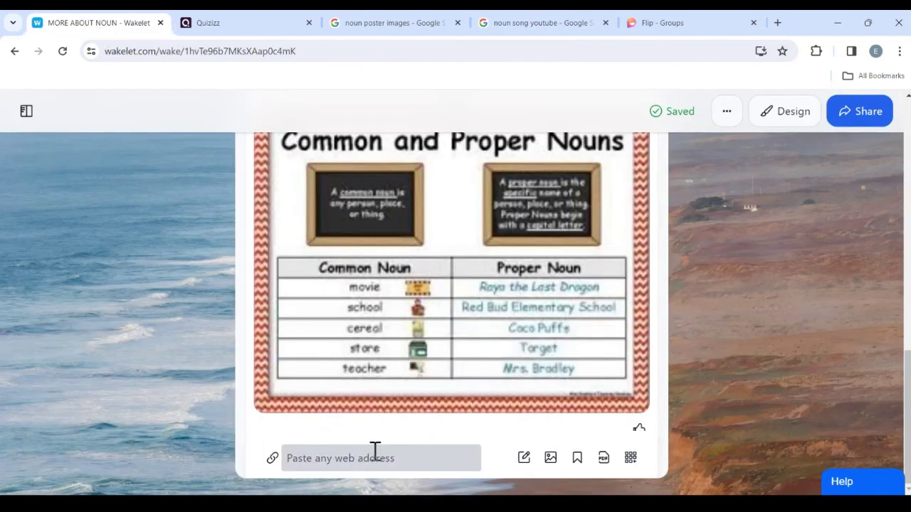
click(350, 458)
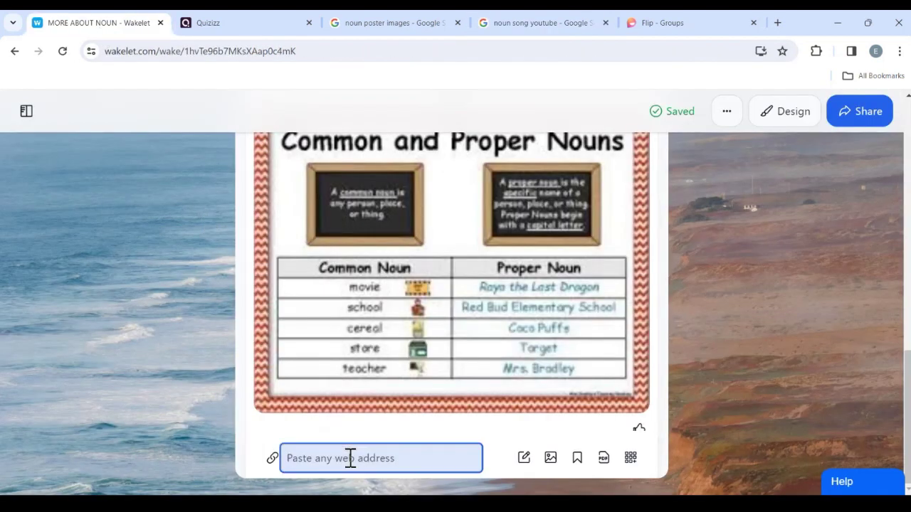
key(ctrl+v)
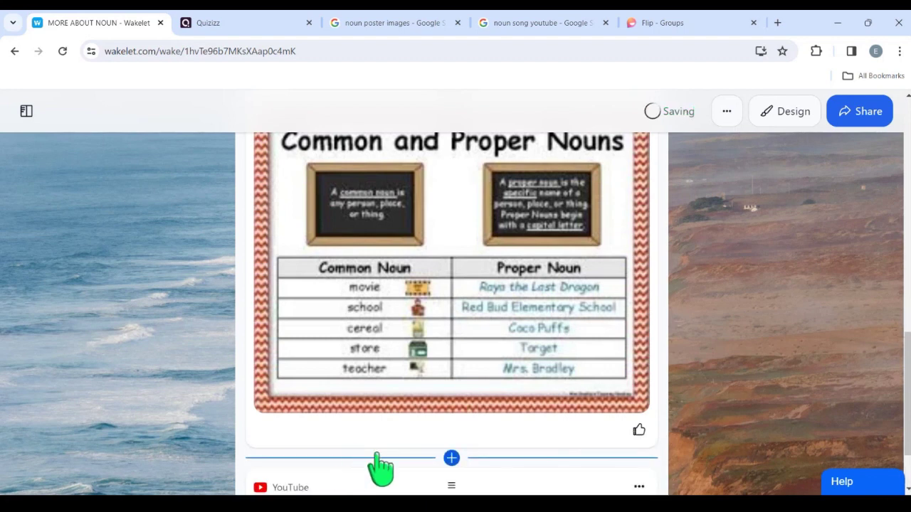
- Check the new YouTube card below the poster by playing the noun song video and pausing it
scroll(380, 466, down, 2)
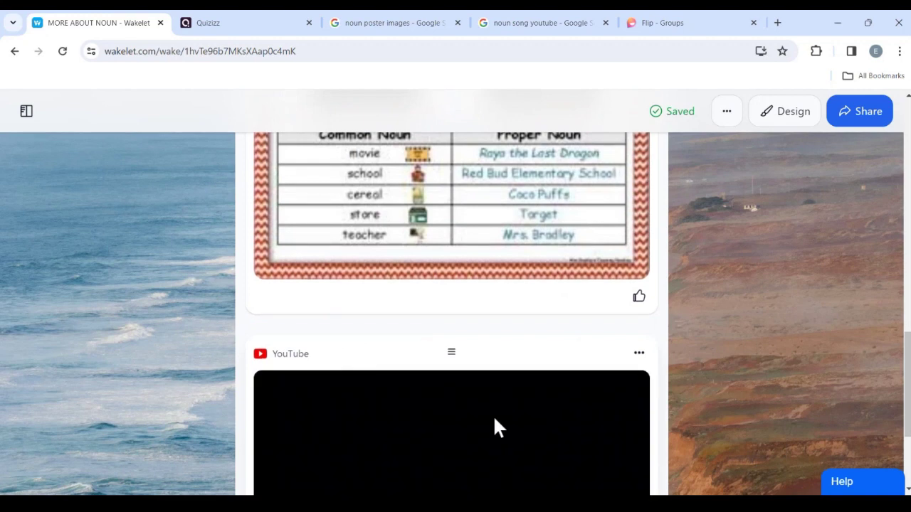
scroll(498, 427, down, 1)
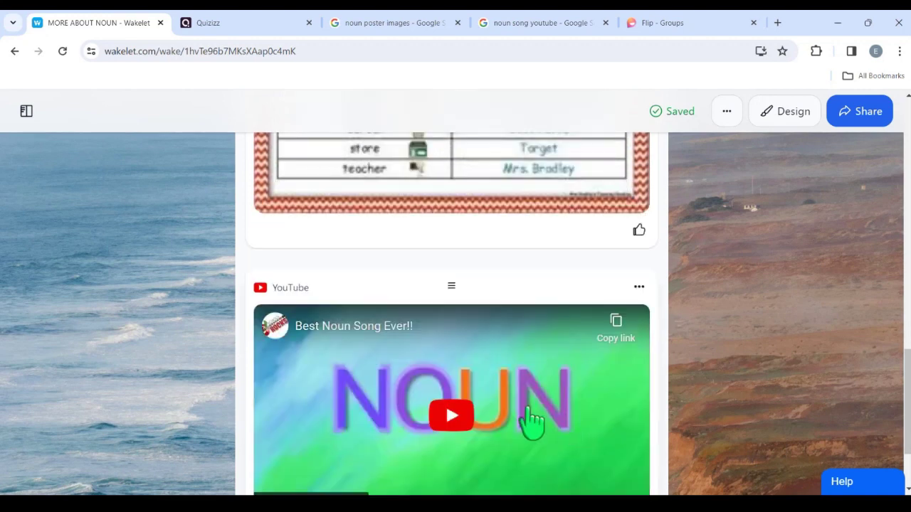
scroll(532, 424, down, 1)
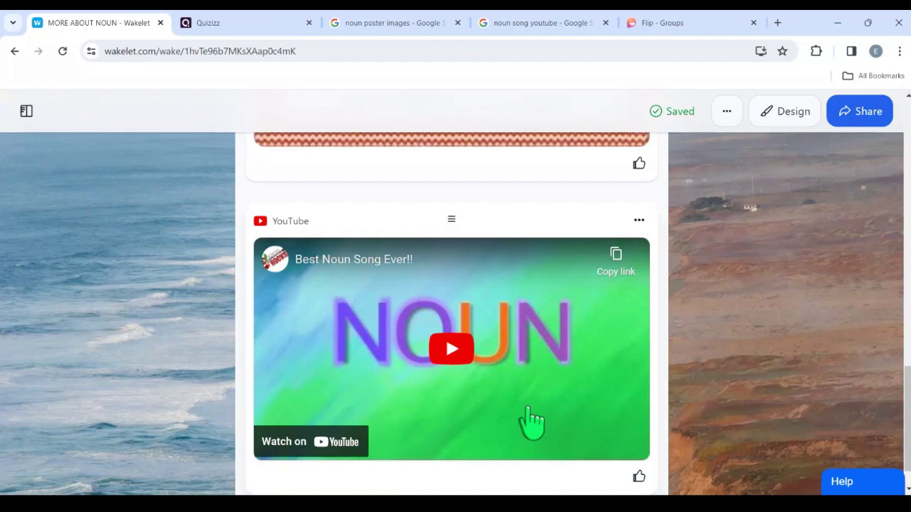
click(450, 356)
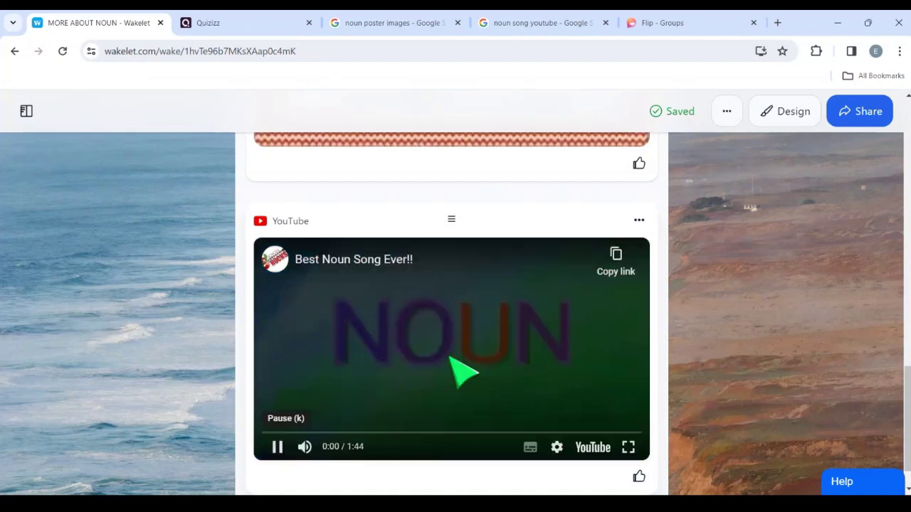
click(282, 452)
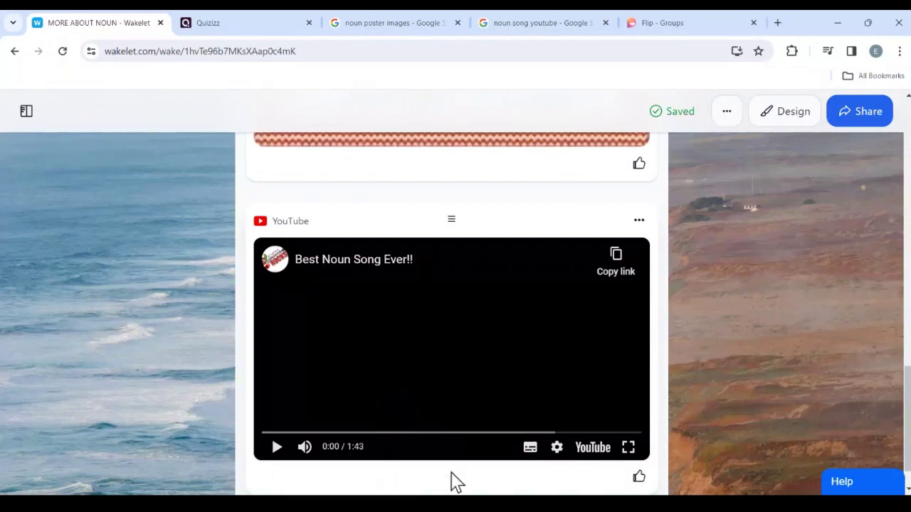
- Add a text card below the video reading "DISCUSS WITH A PARTNER OR A SMALL GROUP AND COMPARE THE POSTER AND THE SONG."
scroll(471, 438, down, 1)
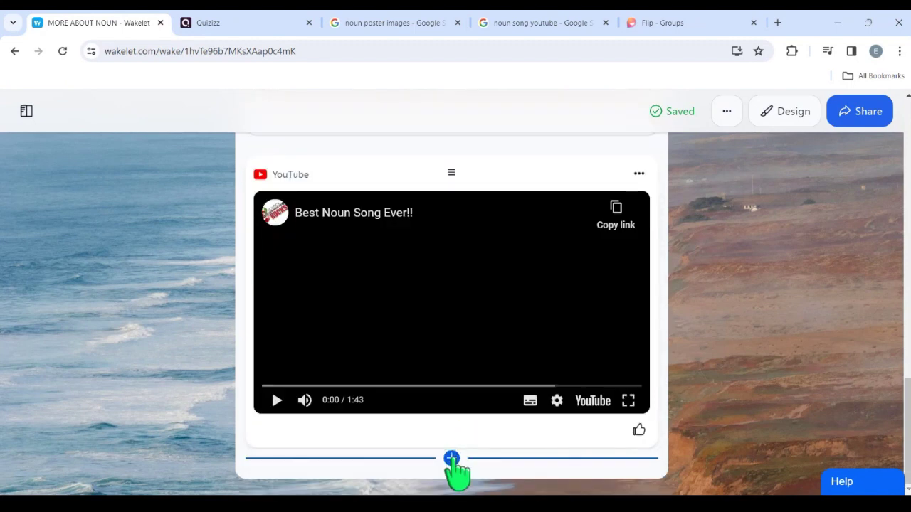
click(452, 459)
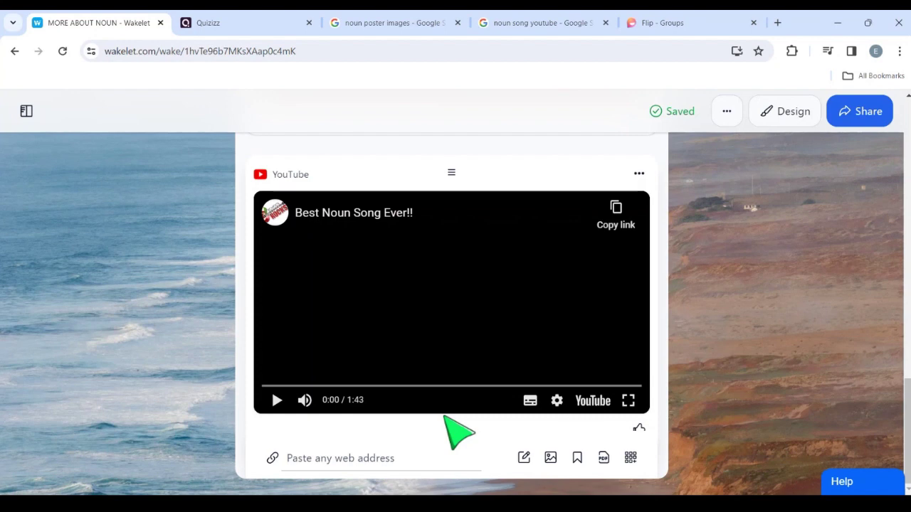
click(445, 459)
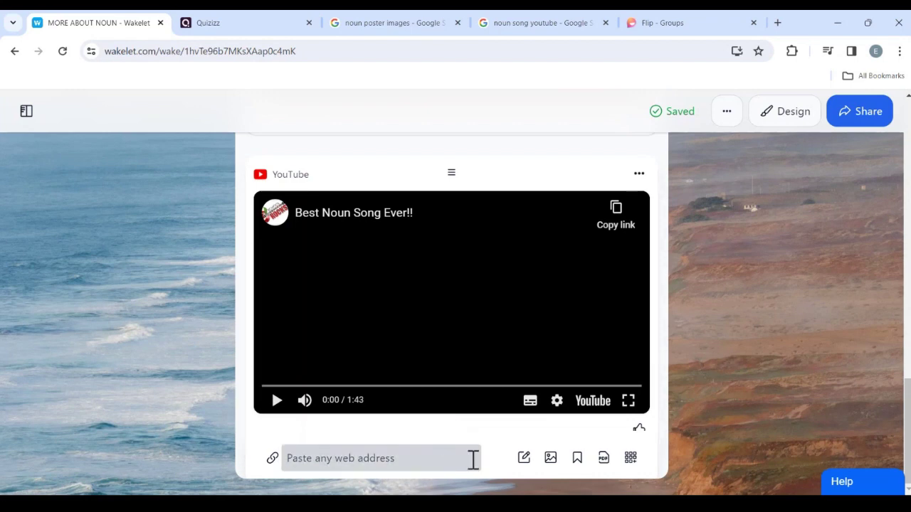
click(524, 457)
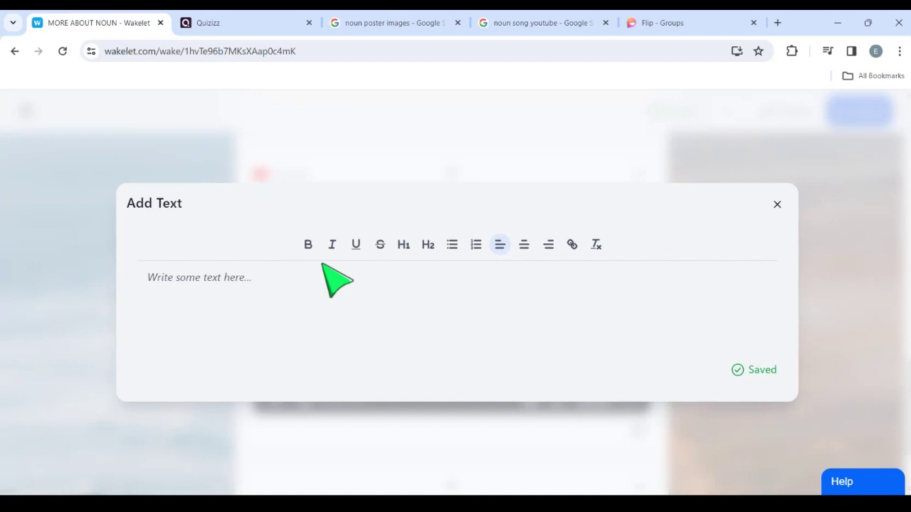
text(DISCUS)
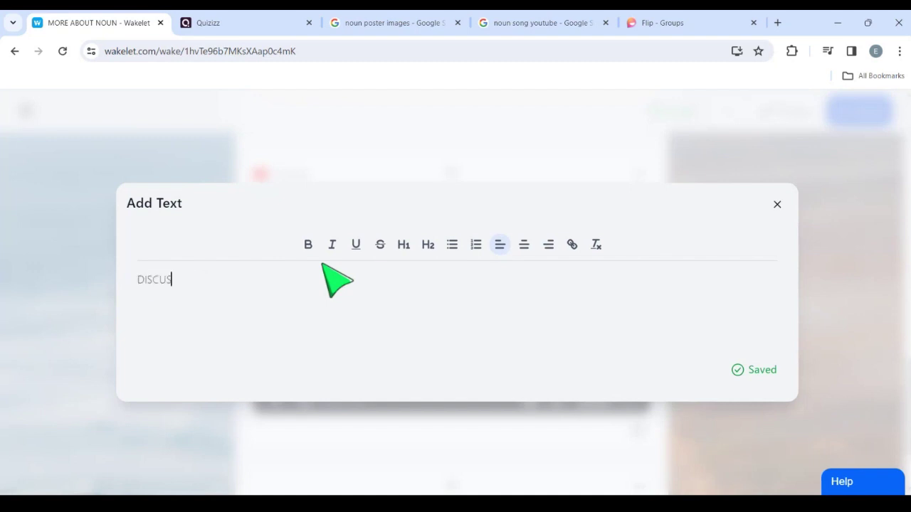
text(S WITH A PARTNER)
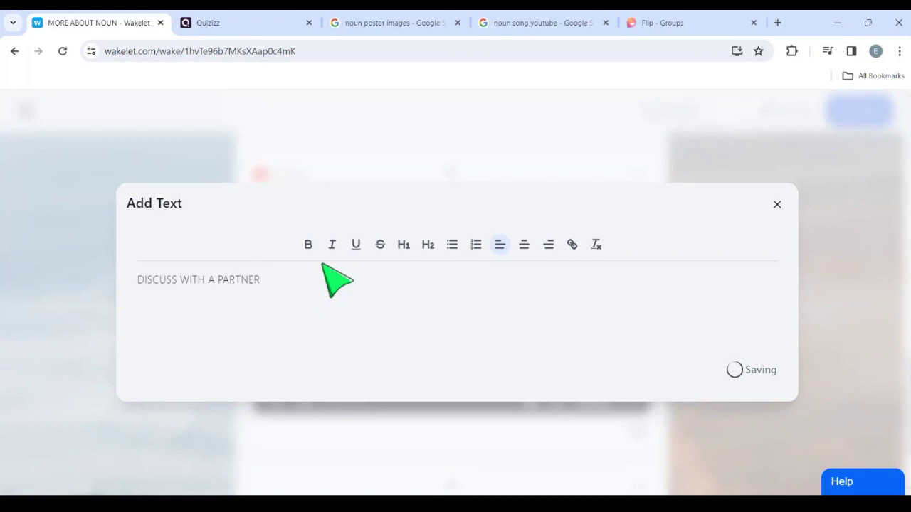
text( OR A S)
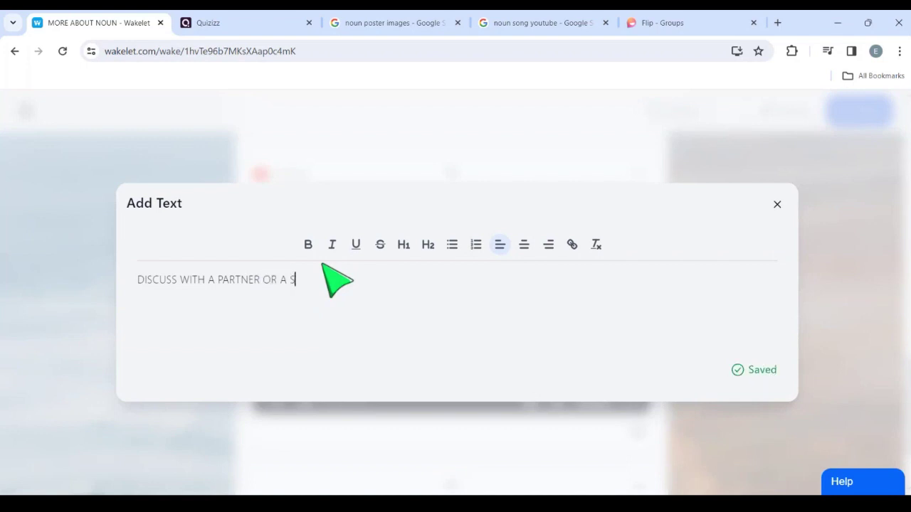
text(MALL GROUP)
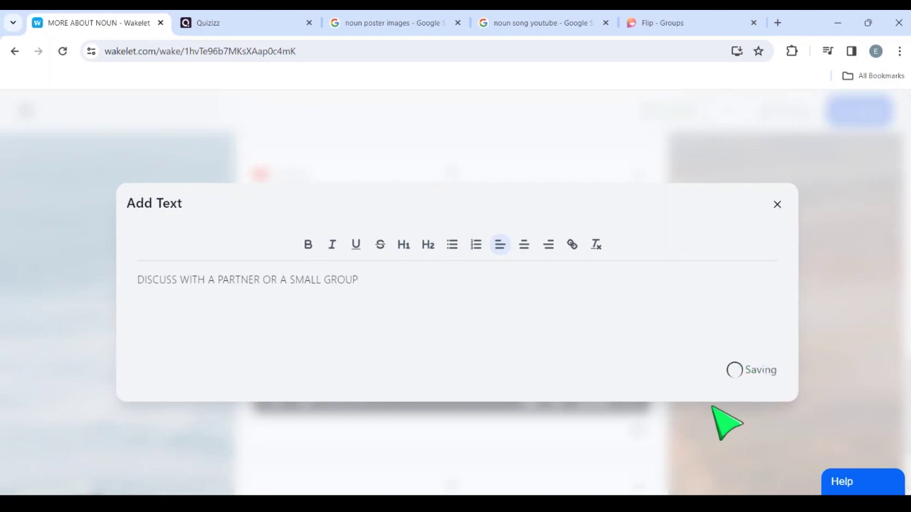
text(AND COMPARE )
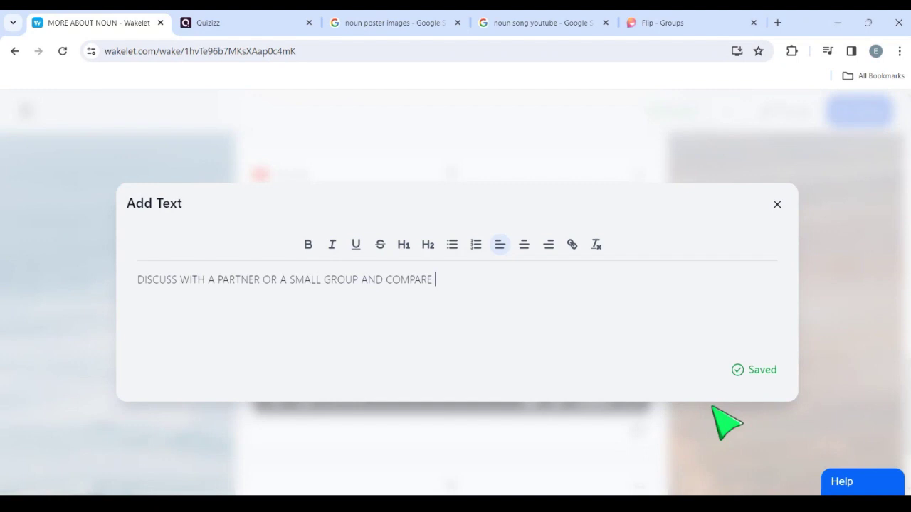
text(THEP)
key(BackSpace)
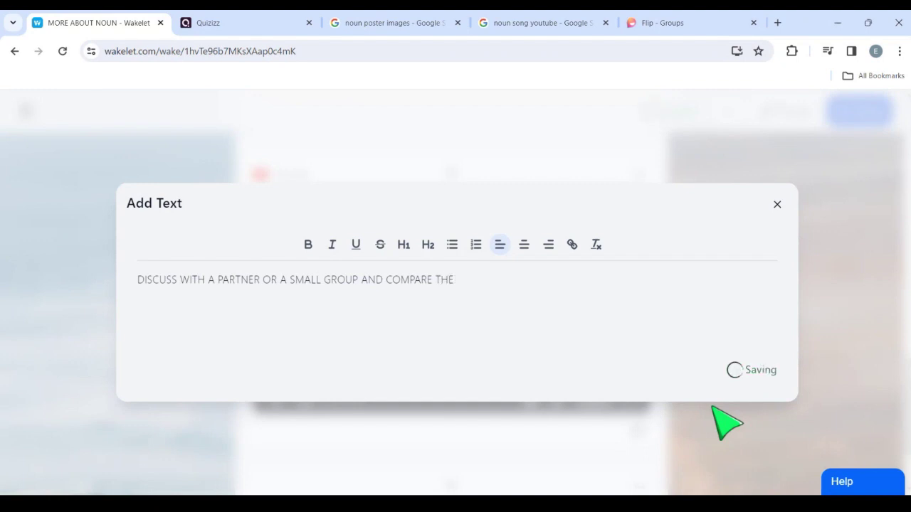
text(POSTER )
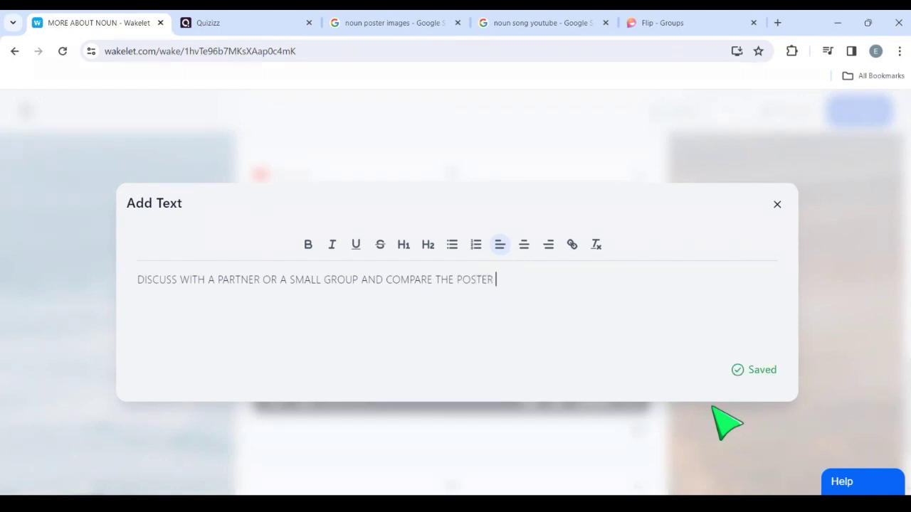
text(AND THE SONG.)
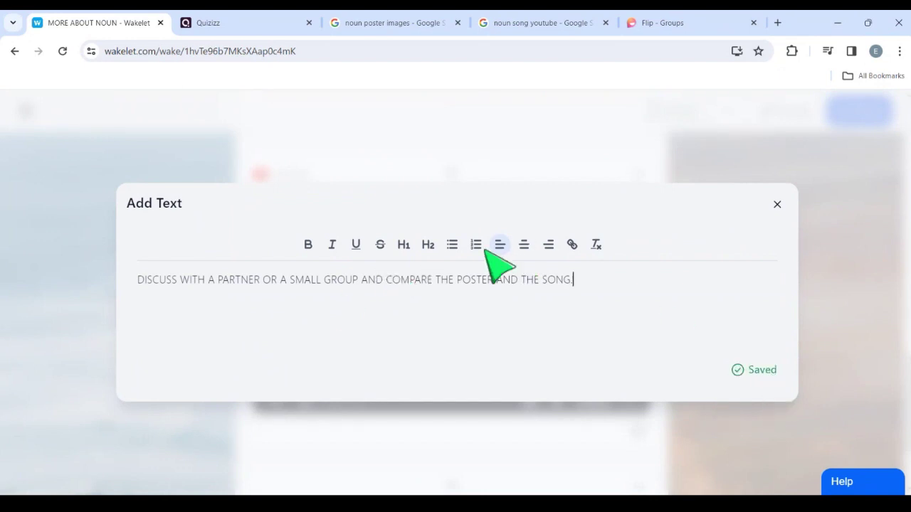
- Format the discussion instruction as Heading 2 text, close the text editor and check the new card below the video
click(428, 244)
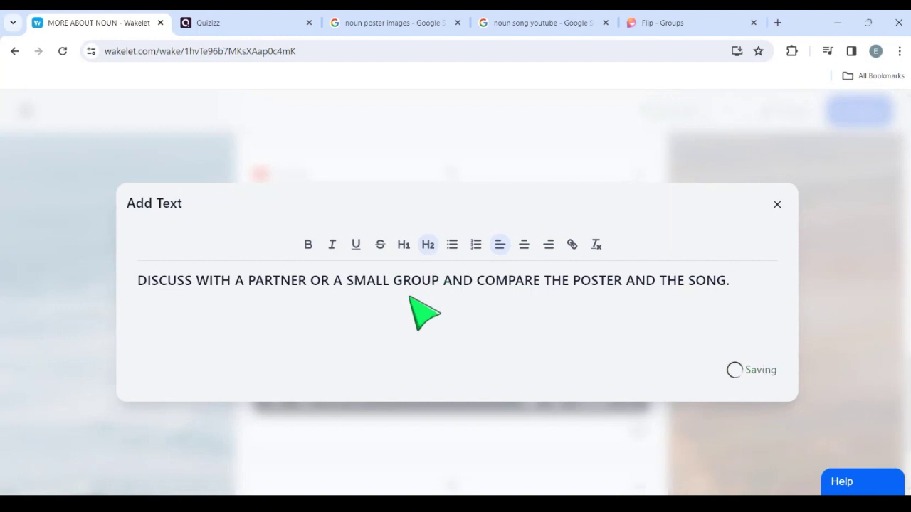
click(777, 205)
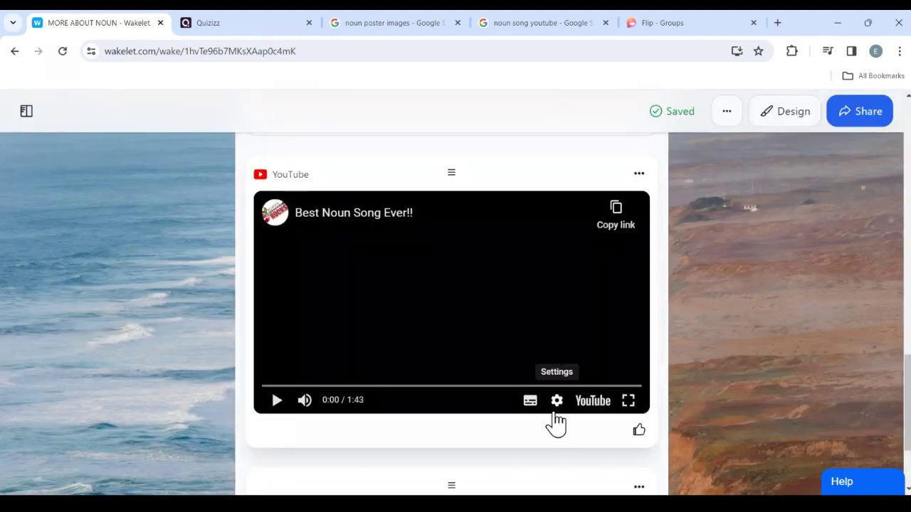
scroll(554, 415, down, 2)
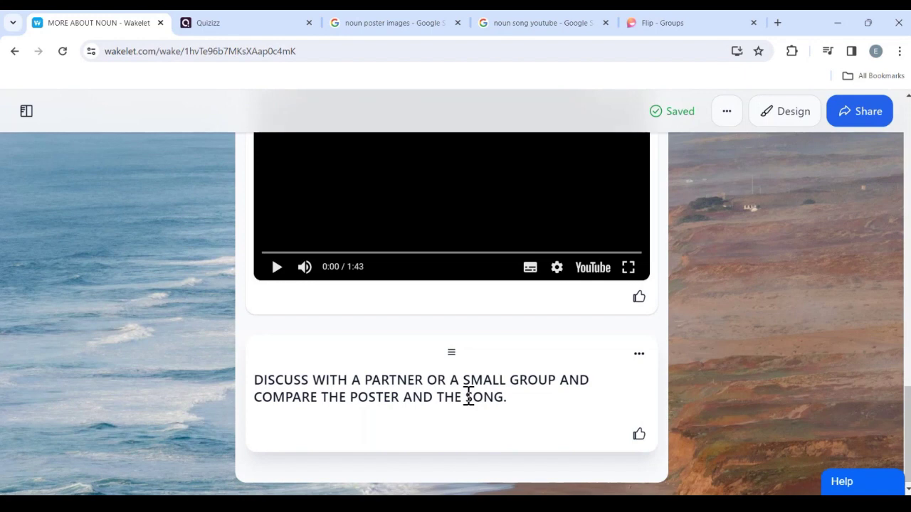
- Copy the join link of the "Common Nouns & Proper Nouns" quiz from Quizizz and add it in Wakelet below the discussion card
scroll(469, 396, down, 1)
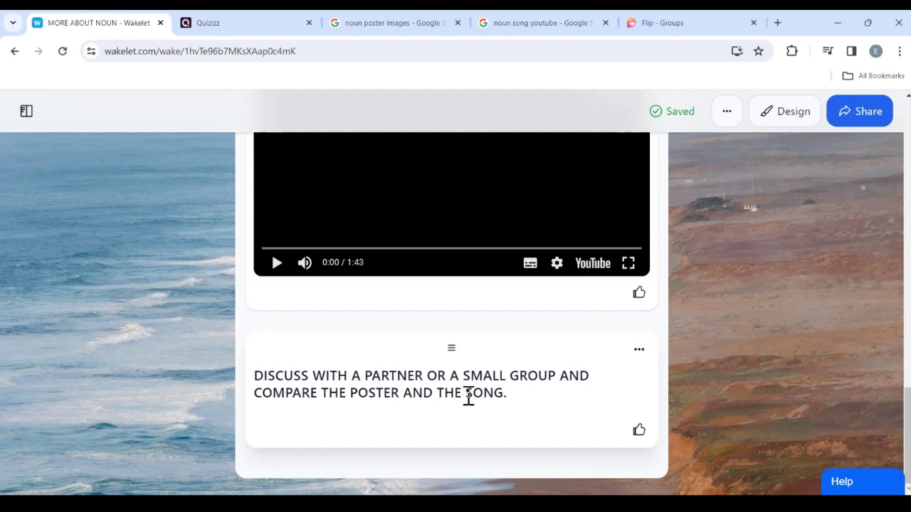
mouse_move(444, 467)
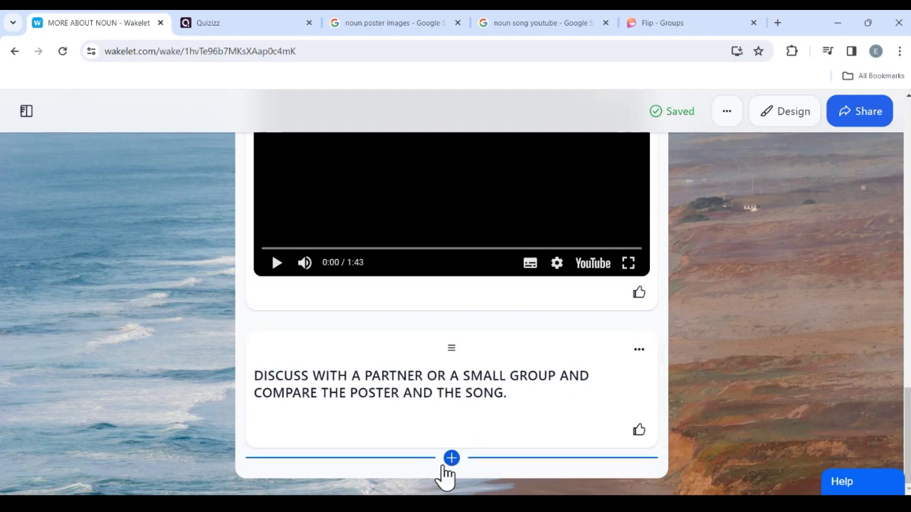
click(452, 461)
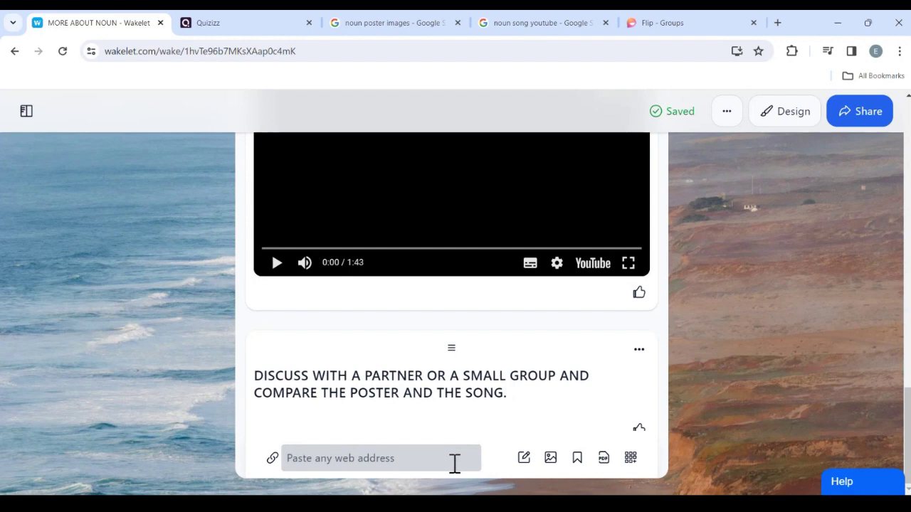
click(267, 32)
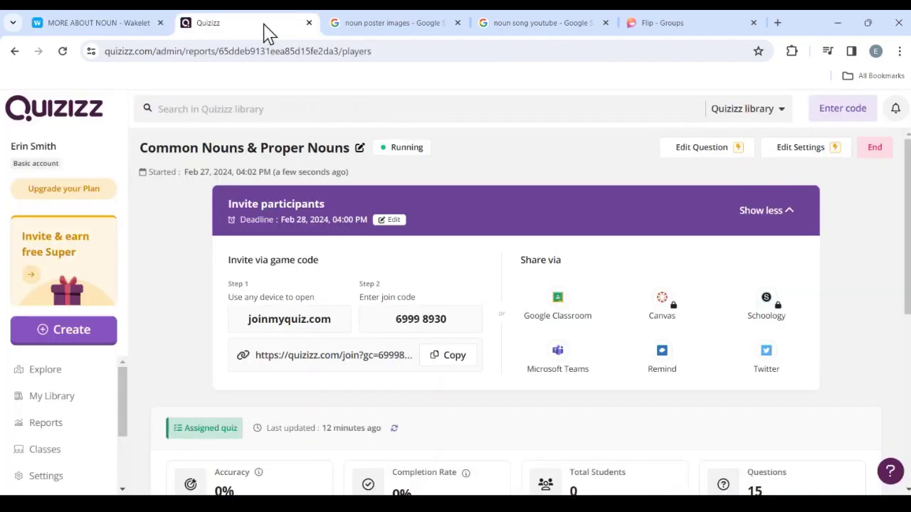
click(467, 355)
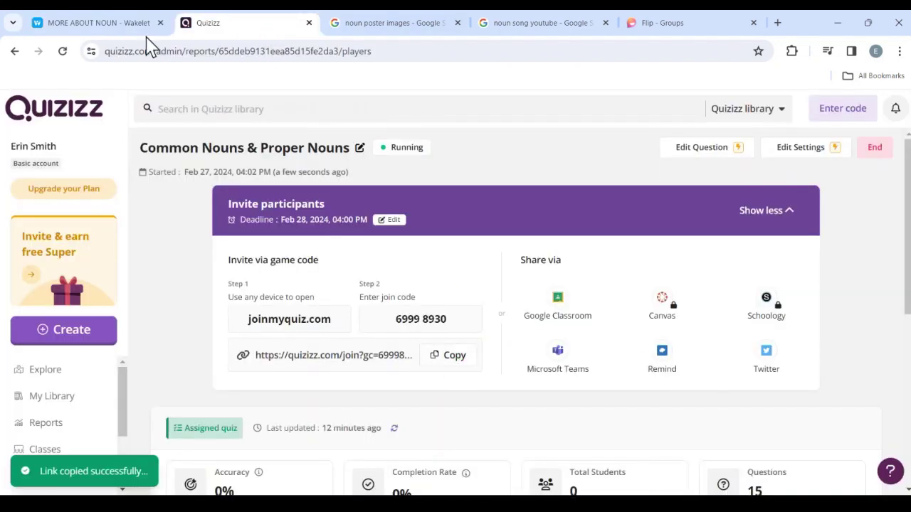
click(82, 27)
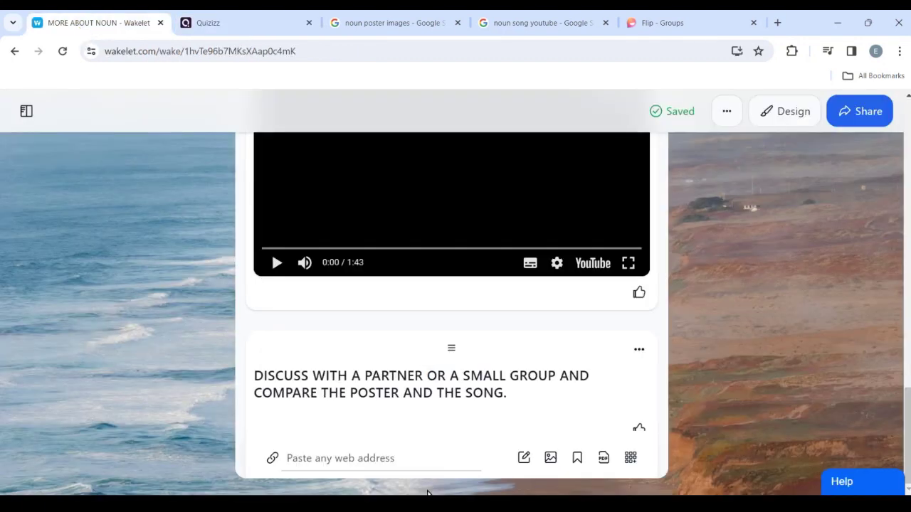
click(387, 456)
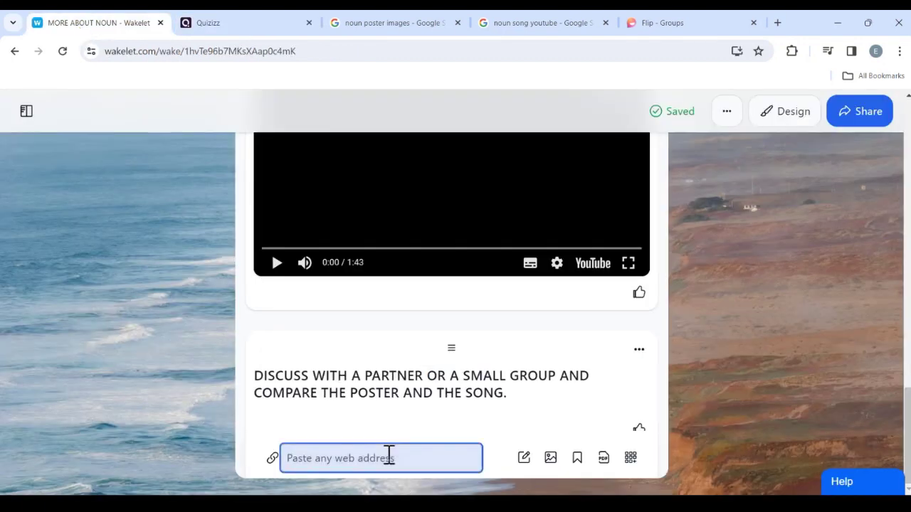
key(ctrl+v)
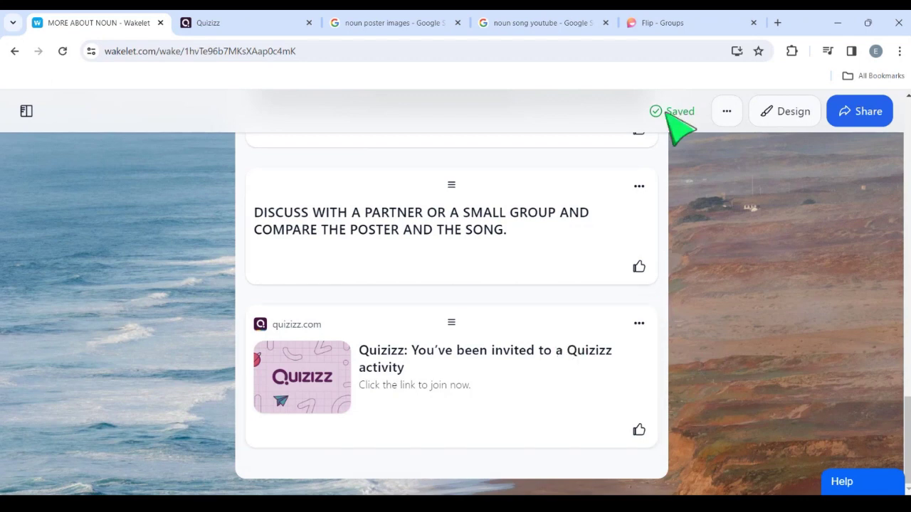
- Copy the share link of the Flip topic on proper and common nouns and add it in Wakelet below the Quizizz invitation card
mouse_move(657, 28)
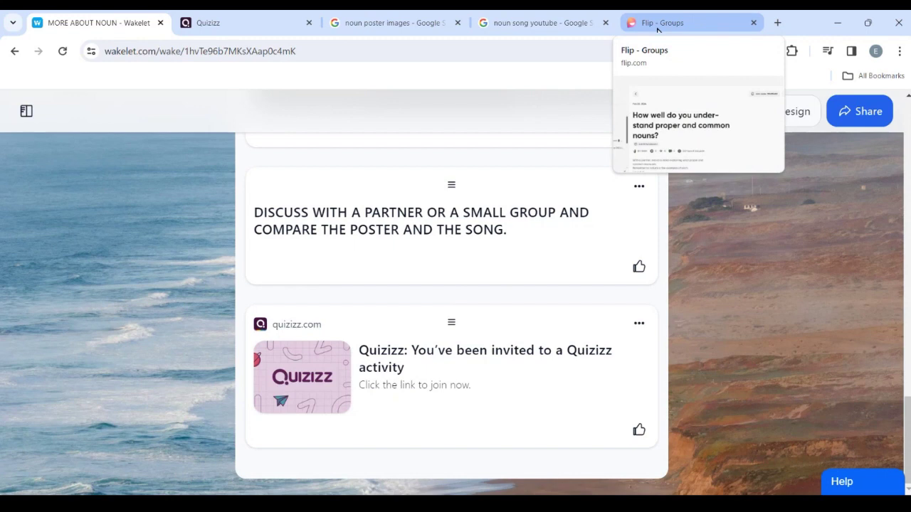
click(657, 27)
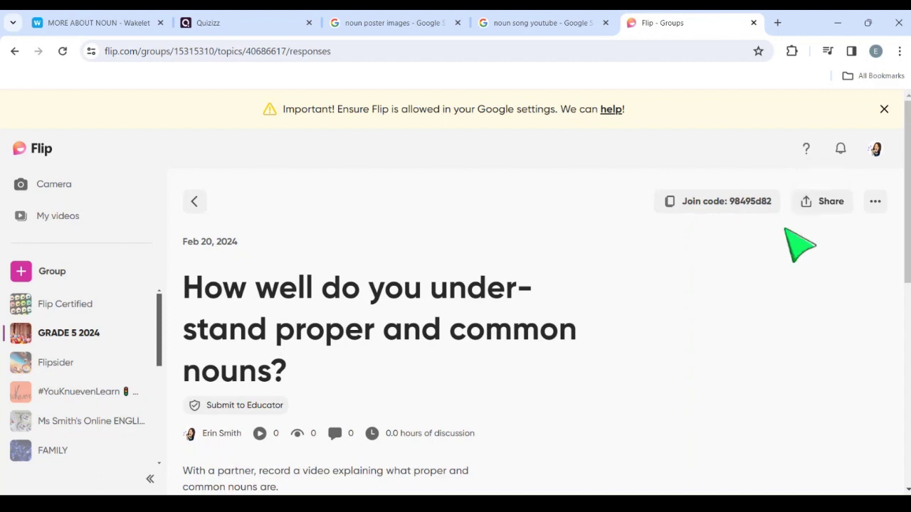
click(829, 213)
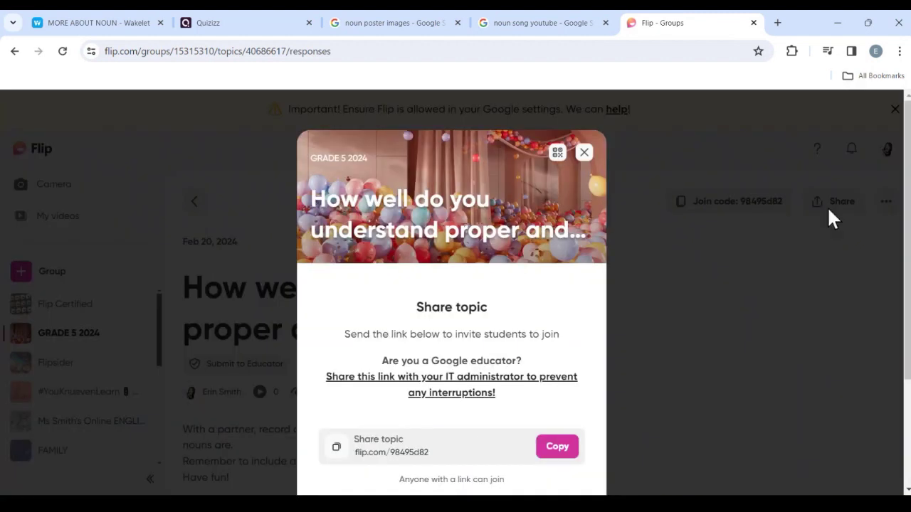
click(553, 448)
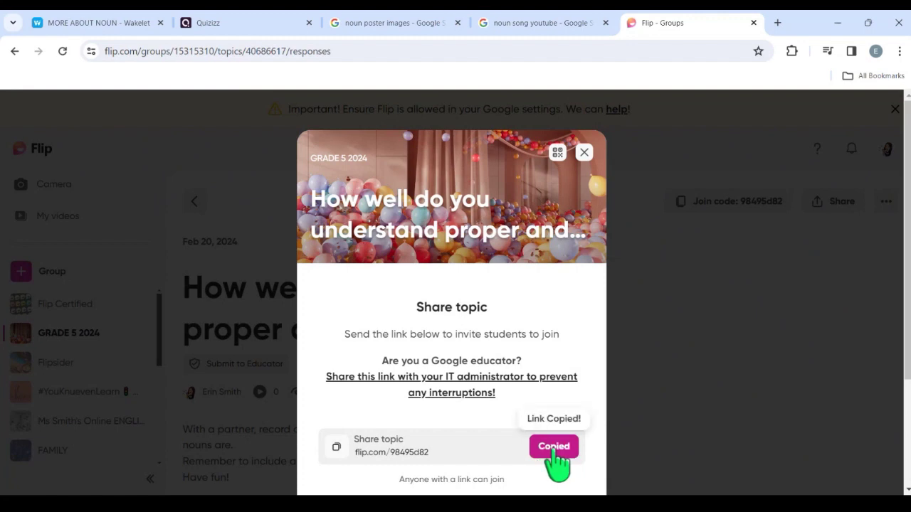
click(95, 25)
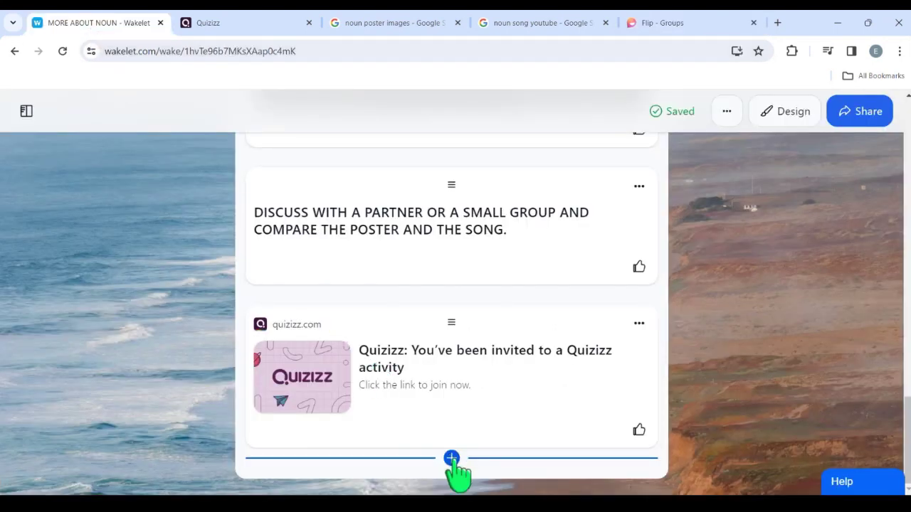
click(453, 459)
click(417, 459)
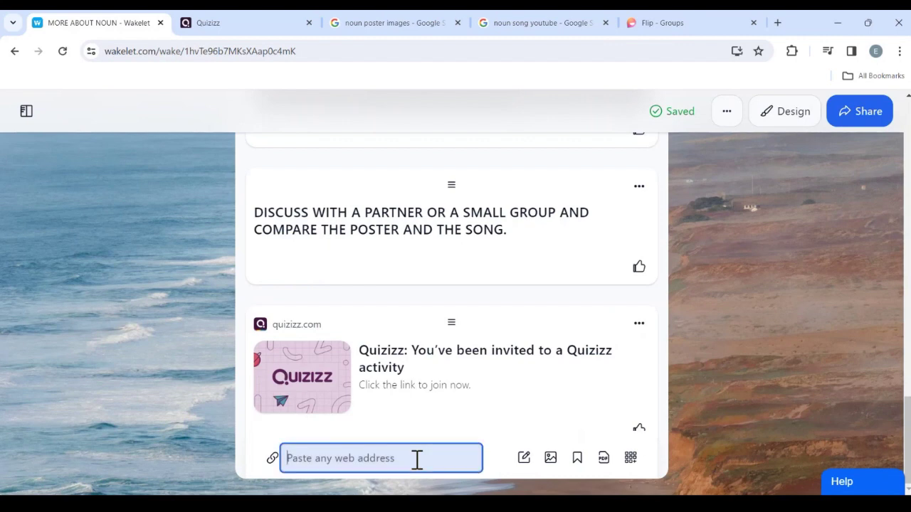
key(ctrl+v)
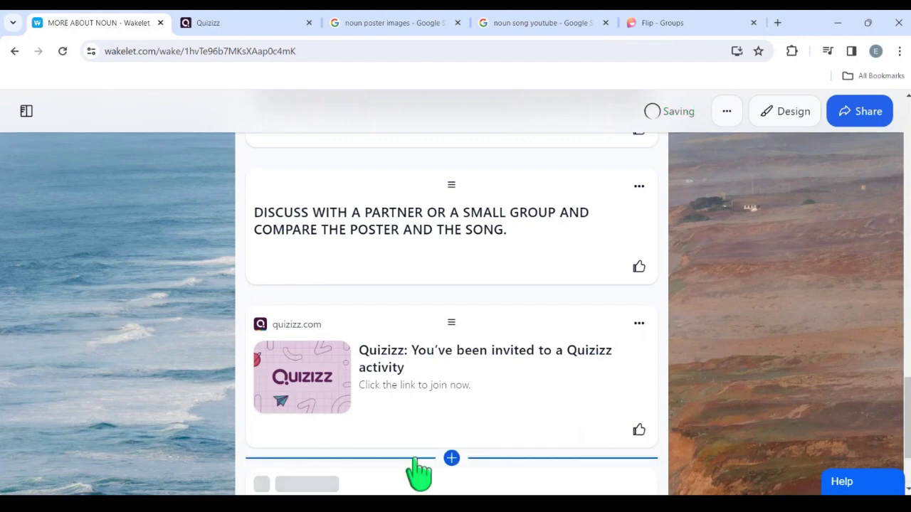
scroll(427, 451, down, 2)
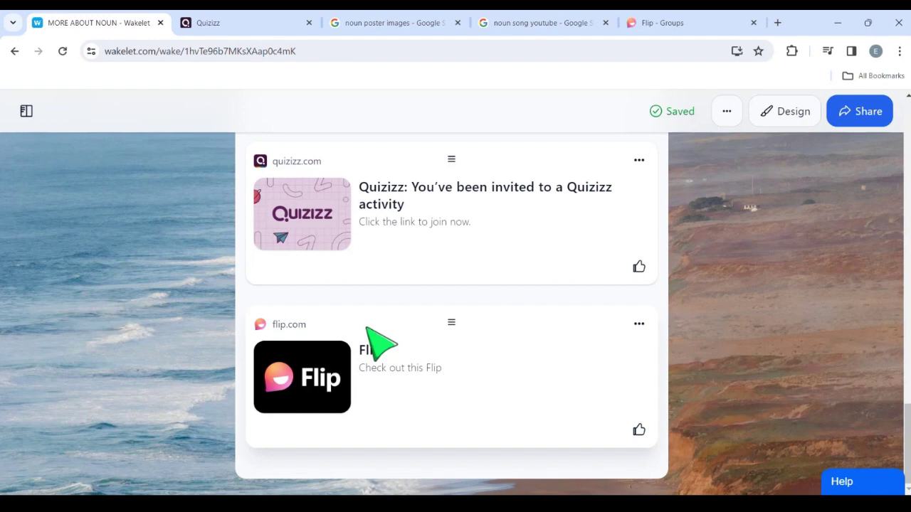
- Review the order of the collection's cards, from the first Quizizz activity through the poster, song and discussion task to the Flip card
scroll(377, 345, up, 5)
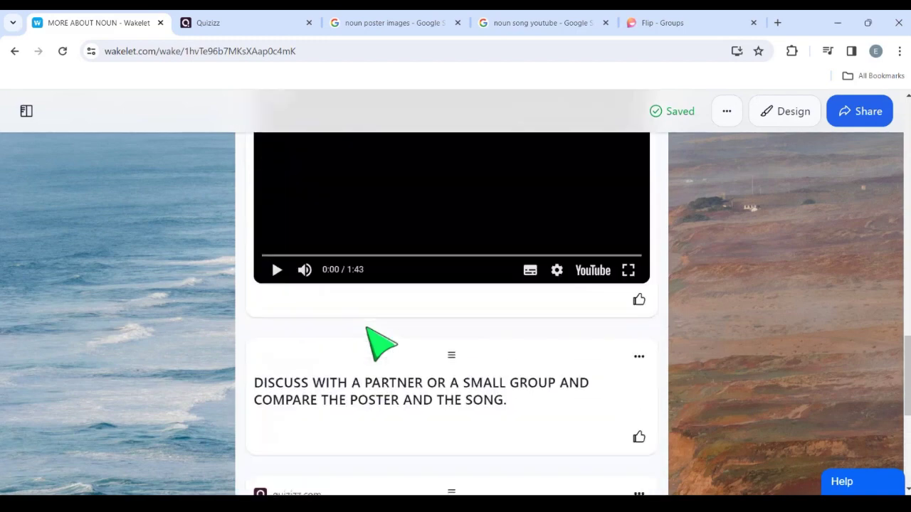
scroll(378, 345, up, 3)
scroll(379, 346, up, 1)
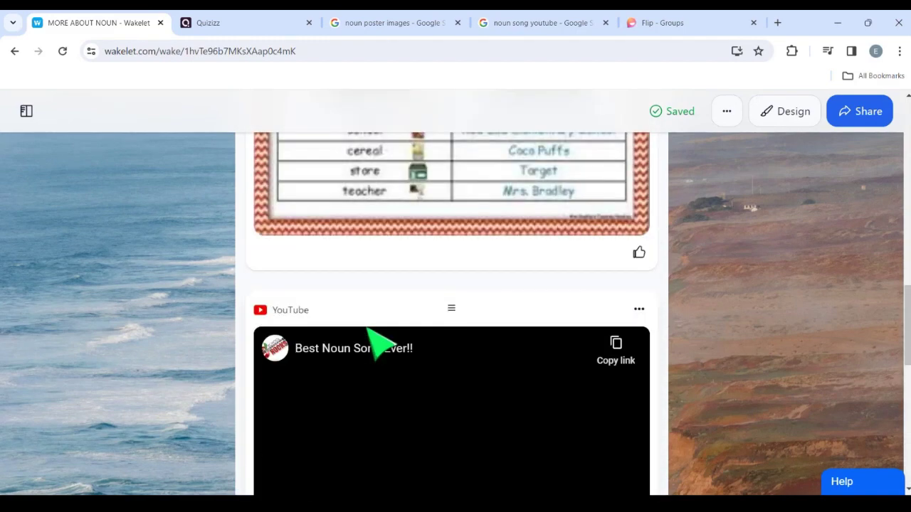
scroll(378, 346, up, 1)
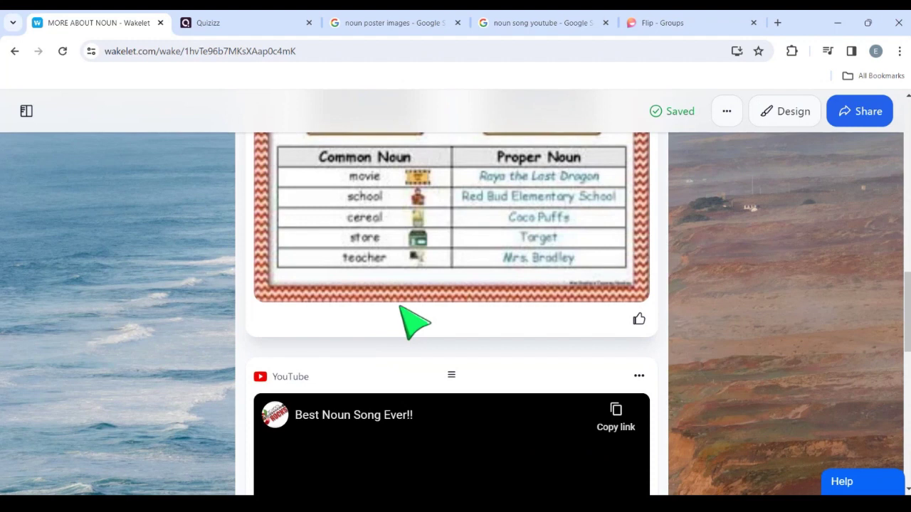
scroll(415, 324, up, 2)
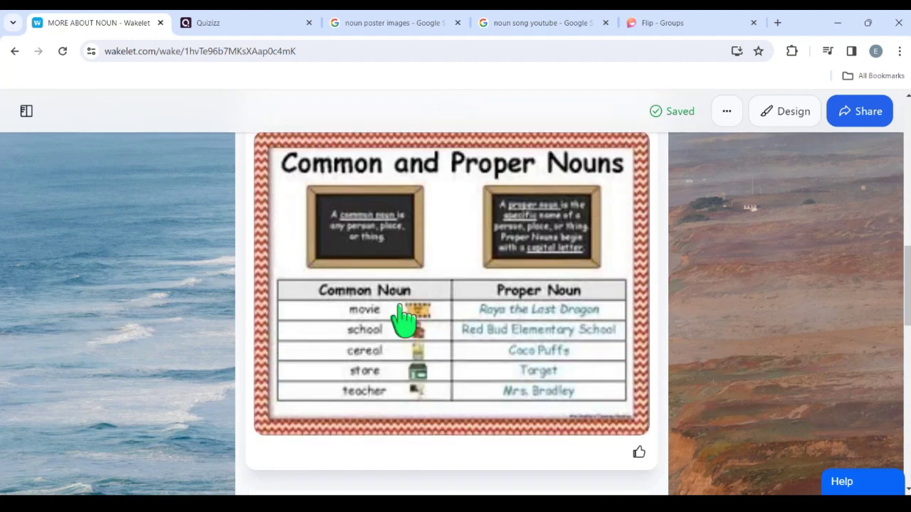
scroll(405, 320, up, 1)
scroll(404, 320, up, 1)
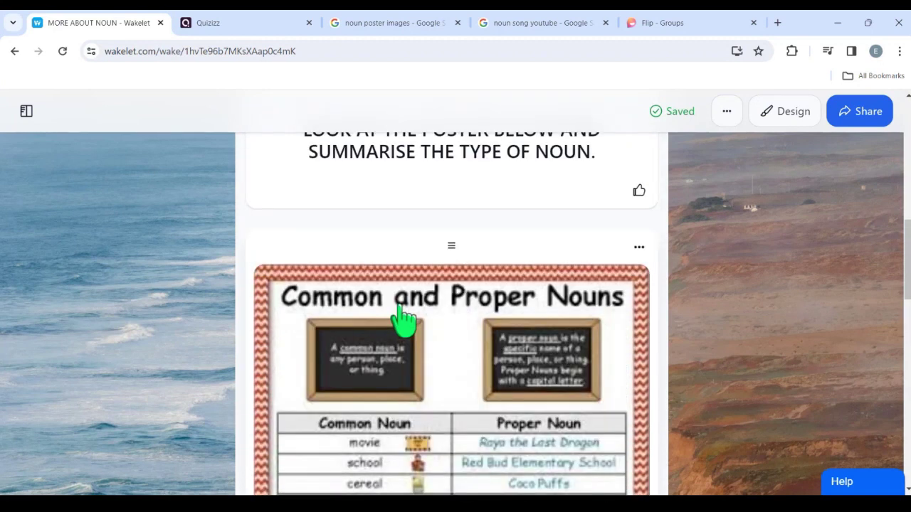
scroll(425, 313, up, 6)
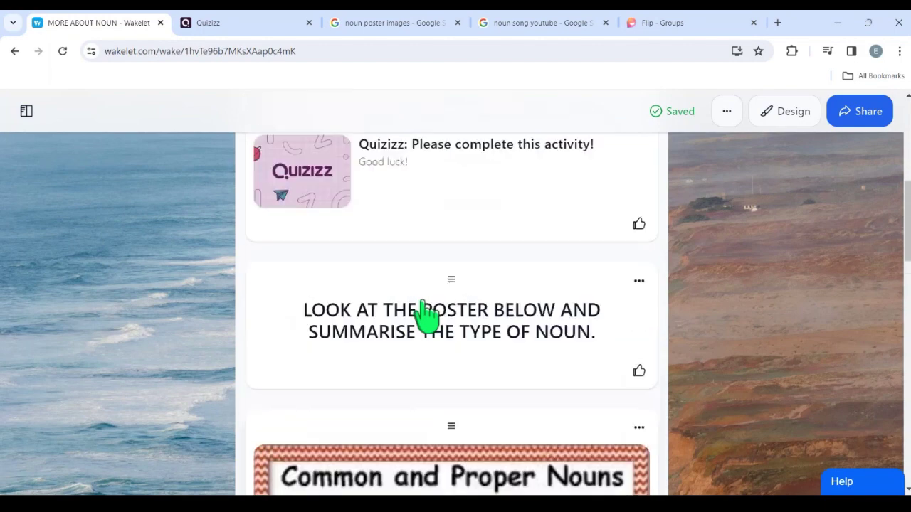
scroll(436, 316, down, 2)
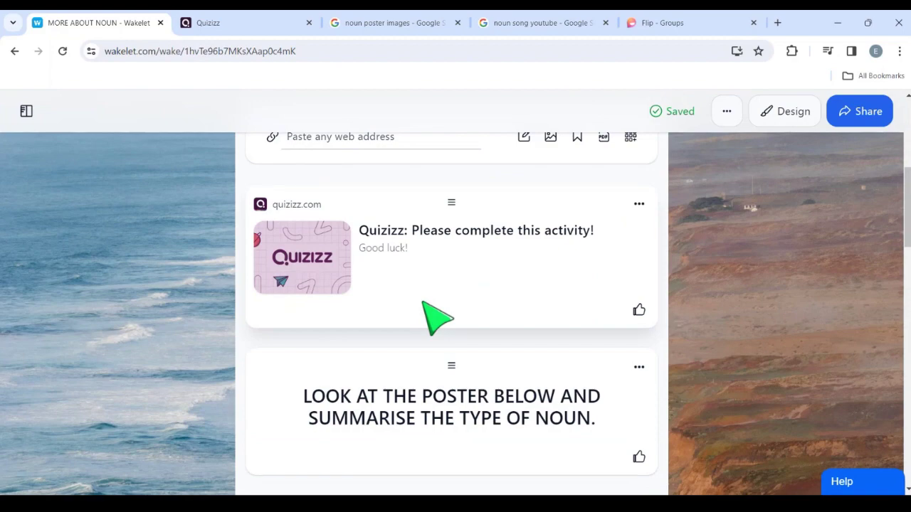
scroll(425, 306, down, 4)
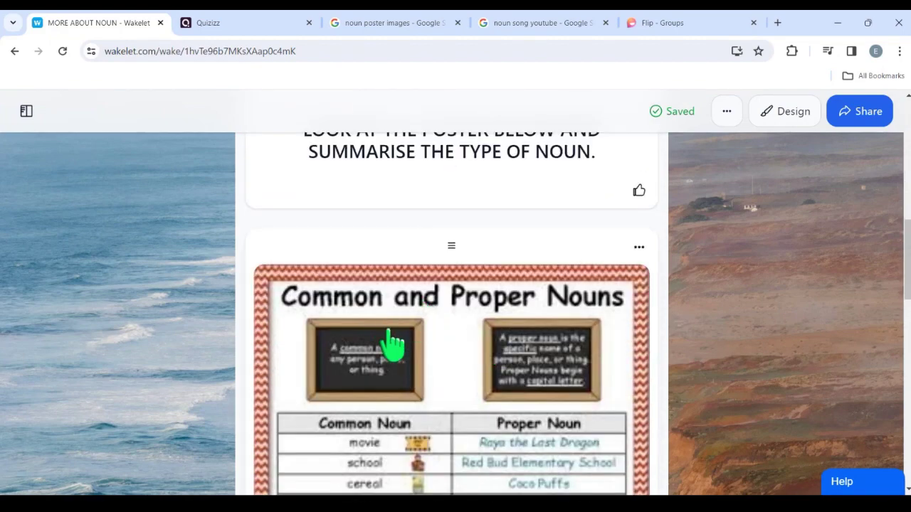
scroll(392, 345, down, 6)
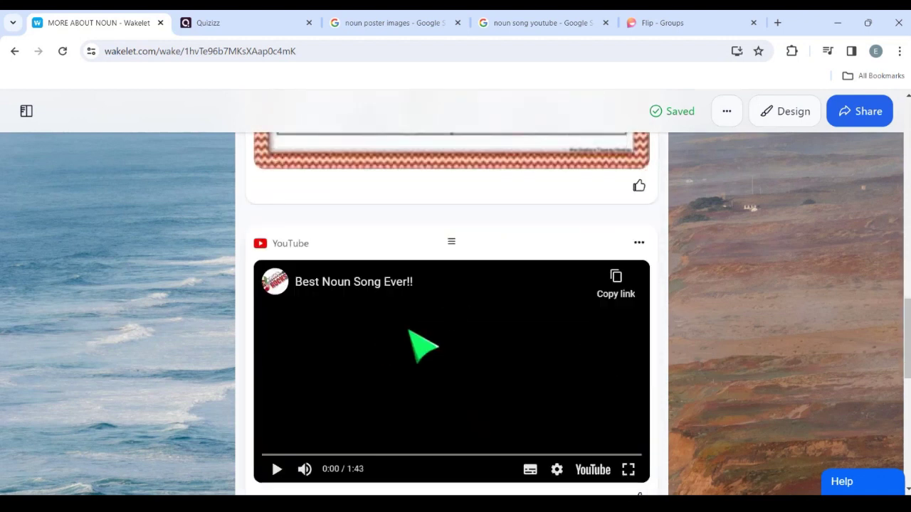
scroll(424, 347, down, 3)
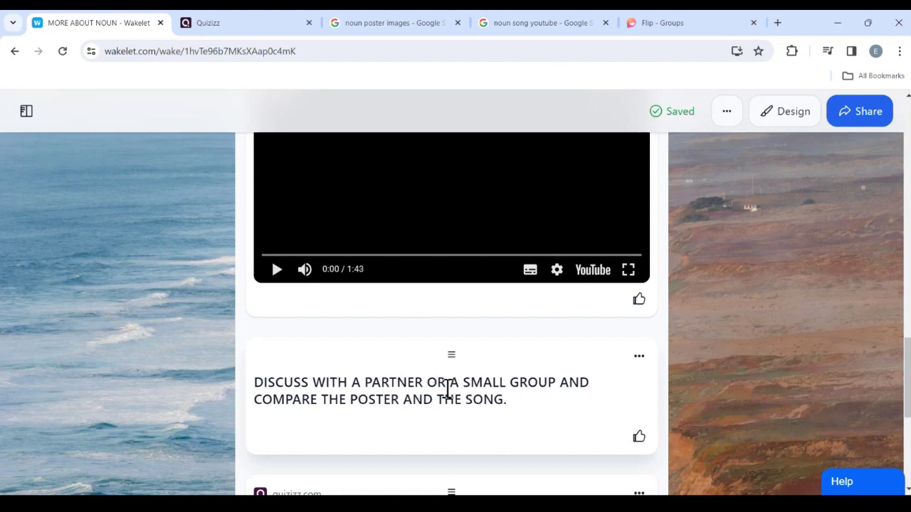
scroll(447, 390, down, 1)
scroll(447, 390, down, 1)
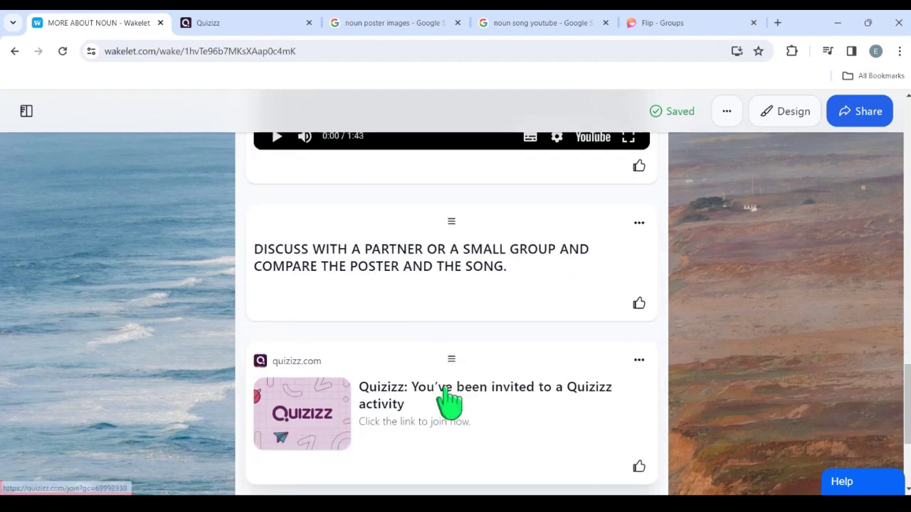
scroll(447, 399, down, 1)
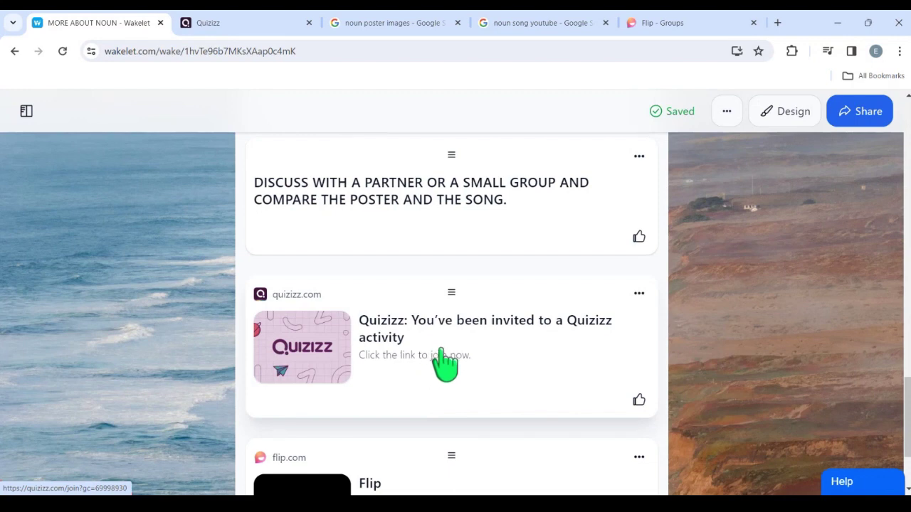
scroll(442, 366, down, 2)
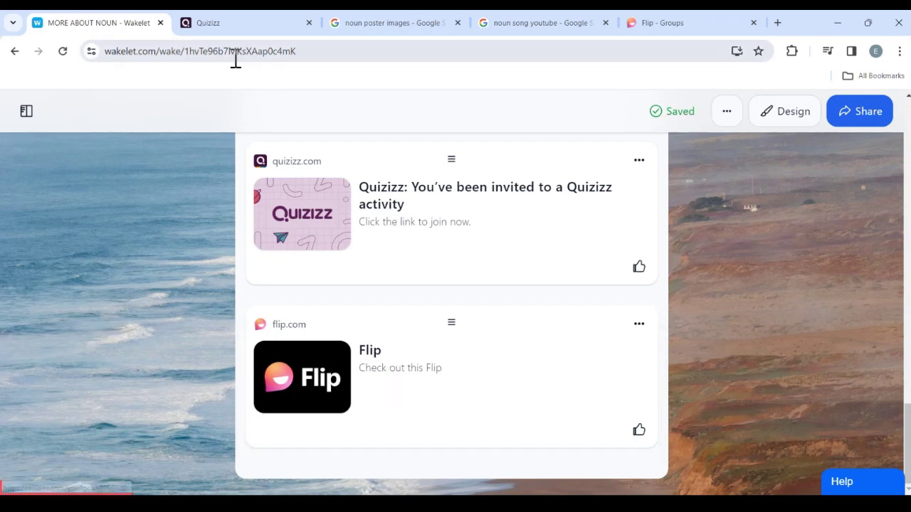
- Set the collection's sharing access for anyone with the link or code to Can View, check the sharing options and close them
click(858, 126)
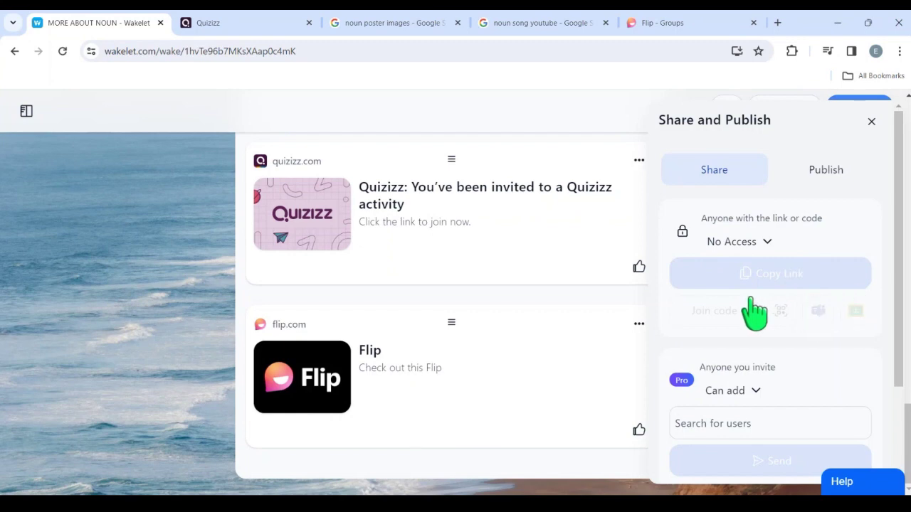
click(768, 245)
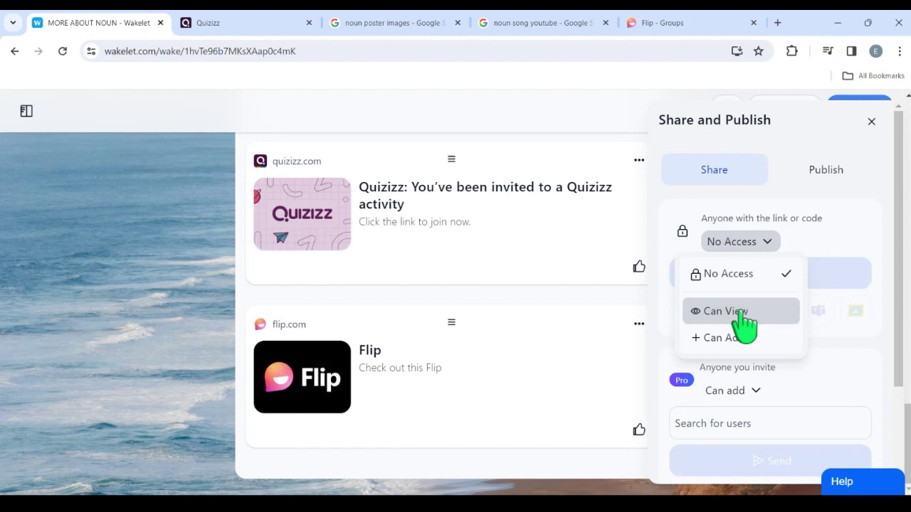
click(742, 317)
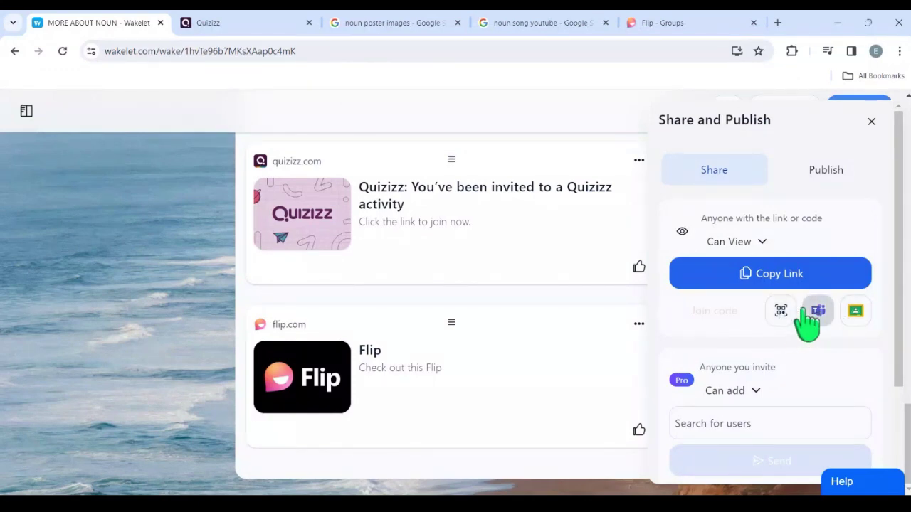
scroll(805, 310, down, 2)
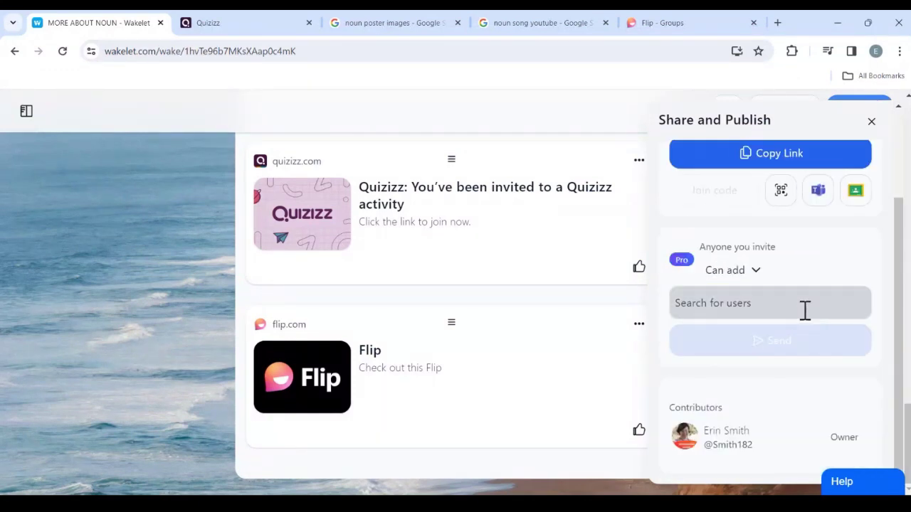
scroll(805, 311, up, 2)
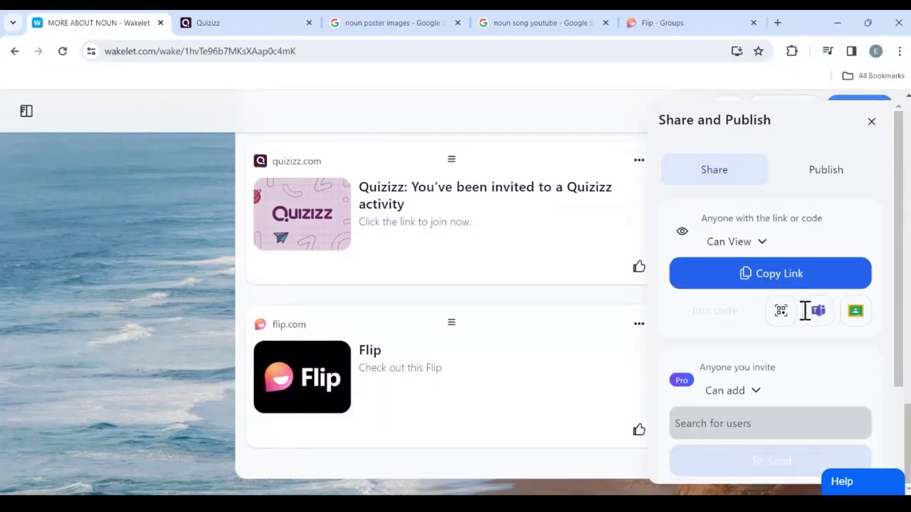
click(871, 122)
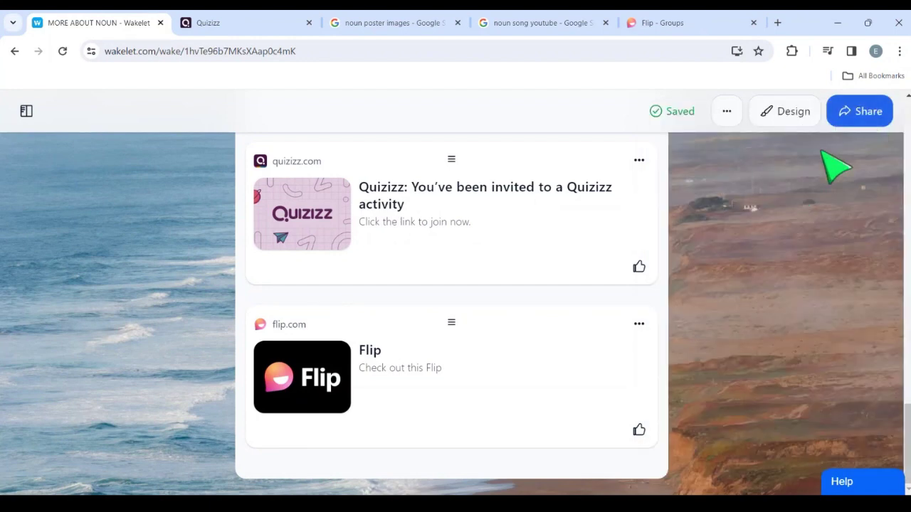
- Check the noun collection's additional options, close them and return to the overview of all collections
click(726, 118)
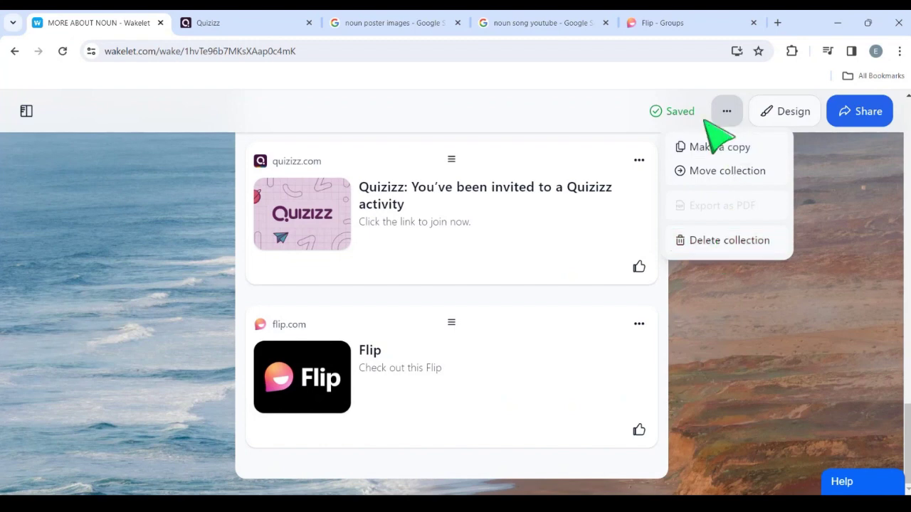
click(748, 297)
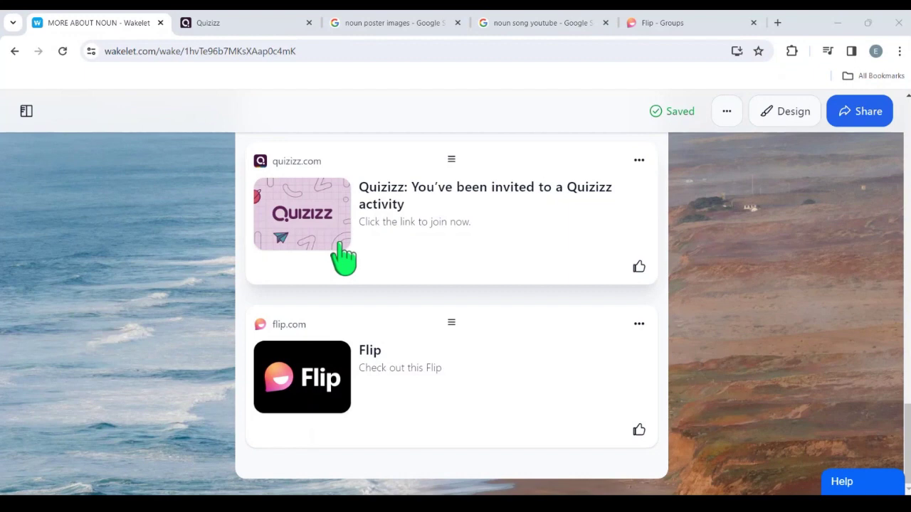
scroll(344, 258, up, 3)
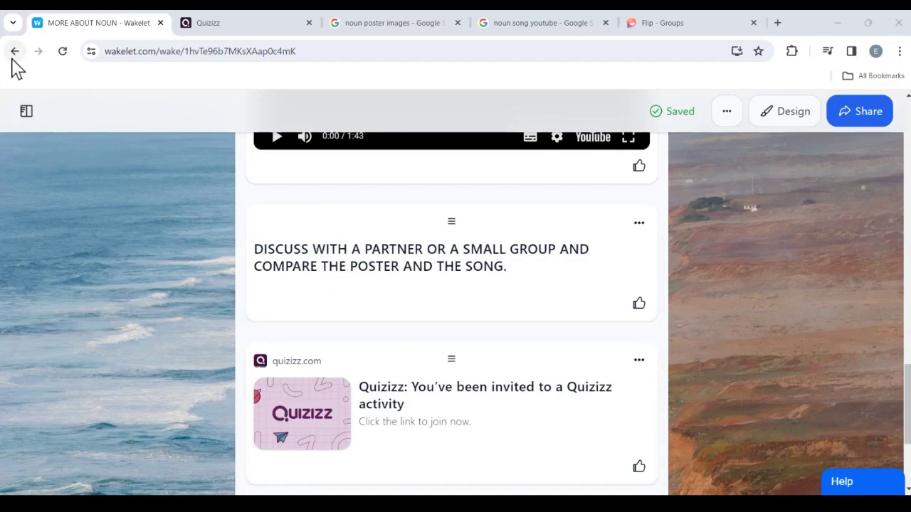
scroll(313, 260, up, 7)
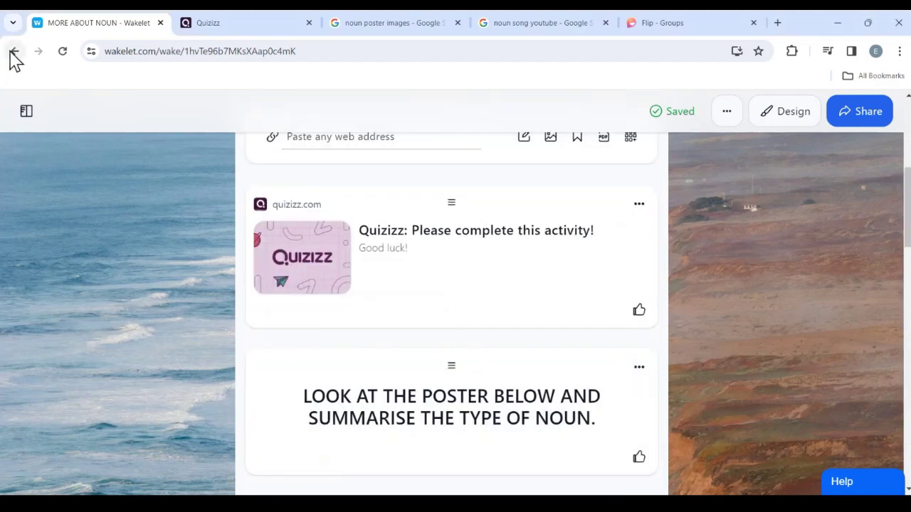
click(14, 52)
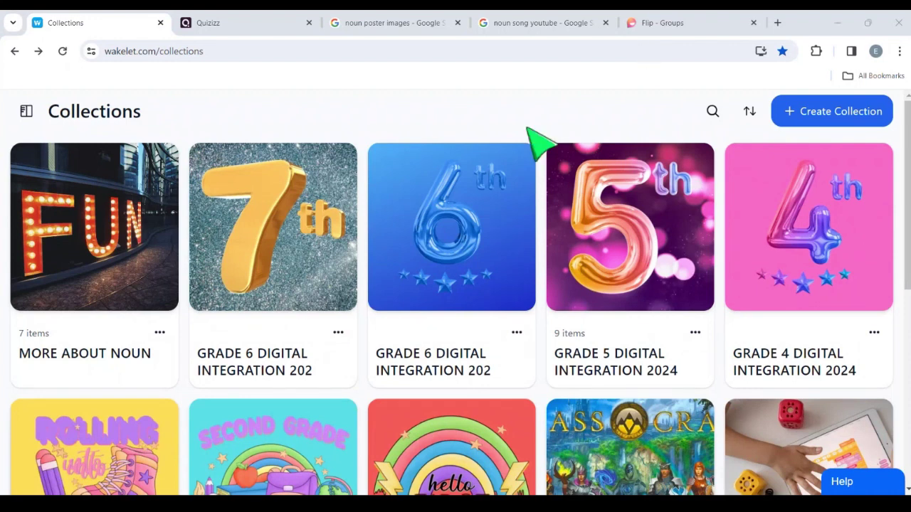
- Find the "SAMR MODEL: TECH IN THE CLASSROOM" collection in the overview and open it
scroll(459, 220, down, 2)
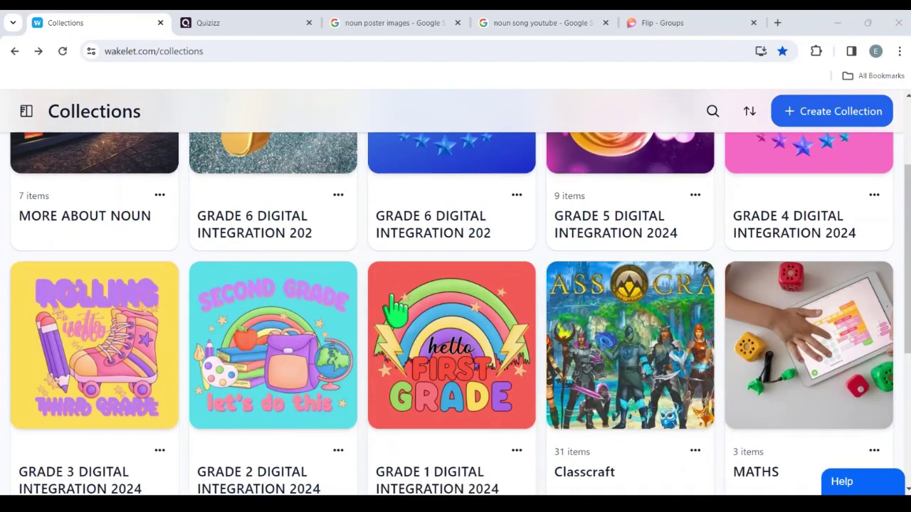
scroll(396, 312, down, 2)
scroll(396, 312, down, 2)
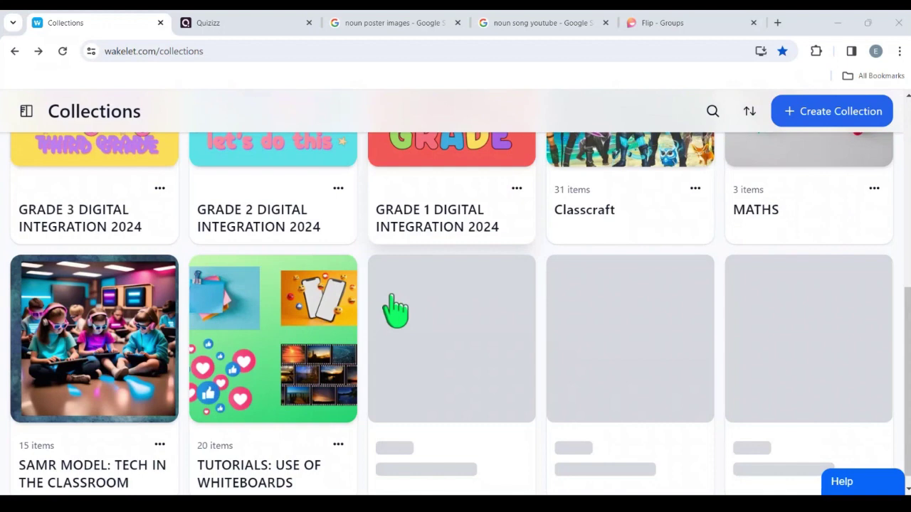
scroll(395, 311, down, 1)
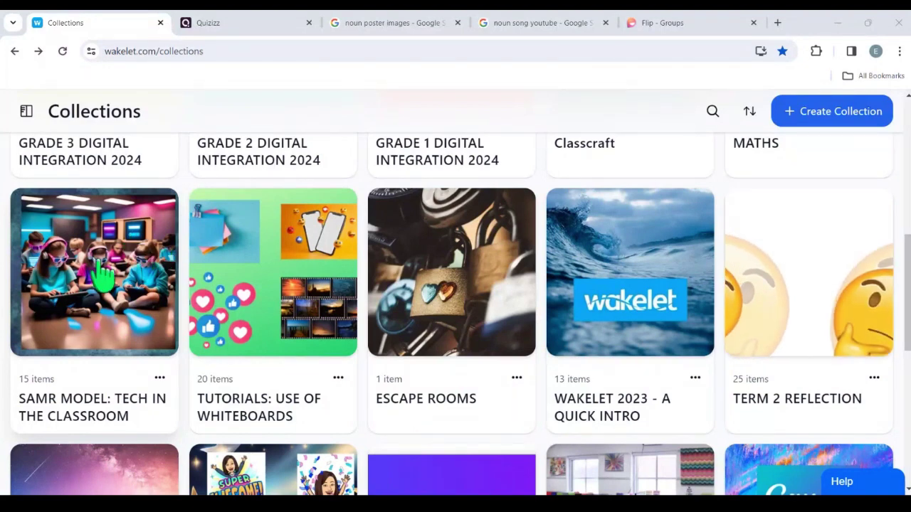
click(122, 295)
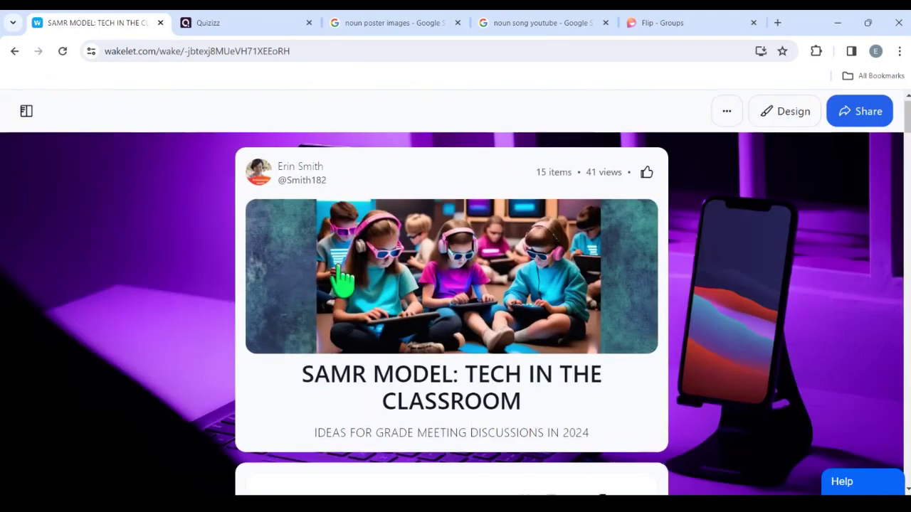
- Examine the SAMR collection's layout, from the welcome banner and introduction through the SAMR model chart to the video clips section
scroll(340, 267, down, 2)
scroll(340, 269, down, 3)
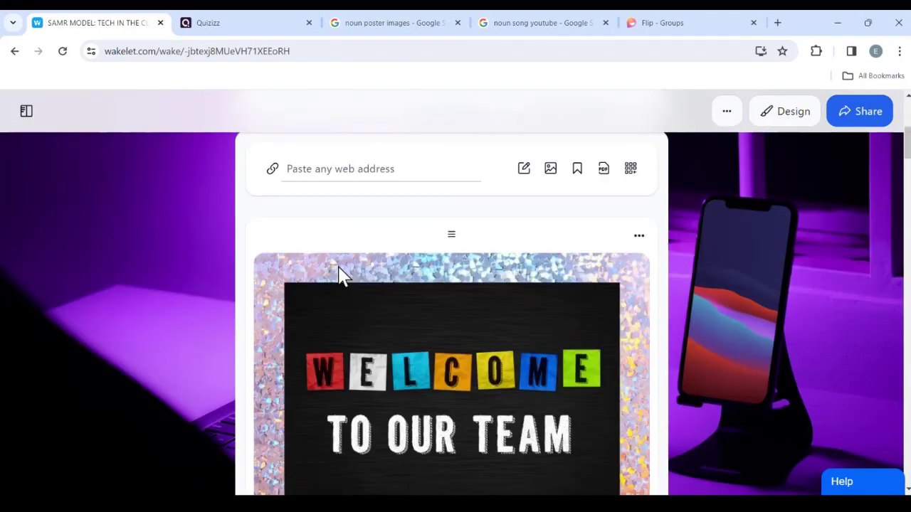
scroll(339, 269, down, 10)
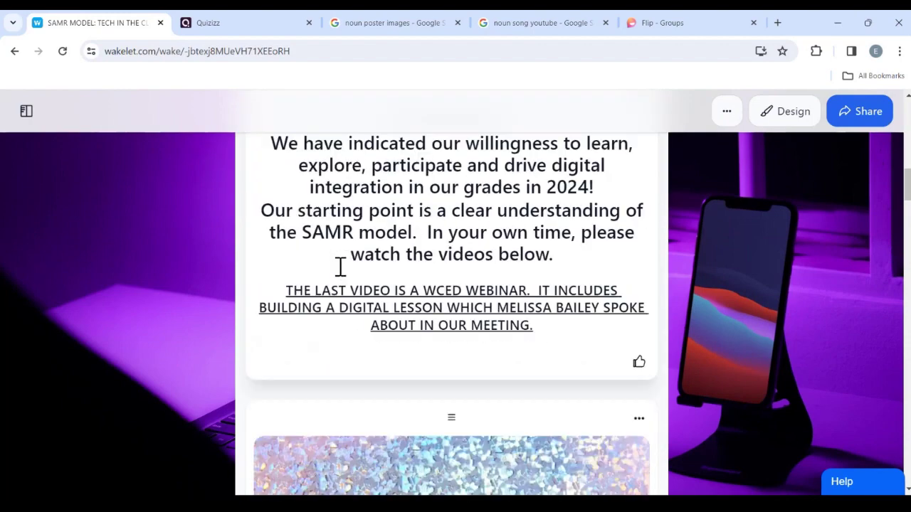
scroll(339, 267, down, 2)
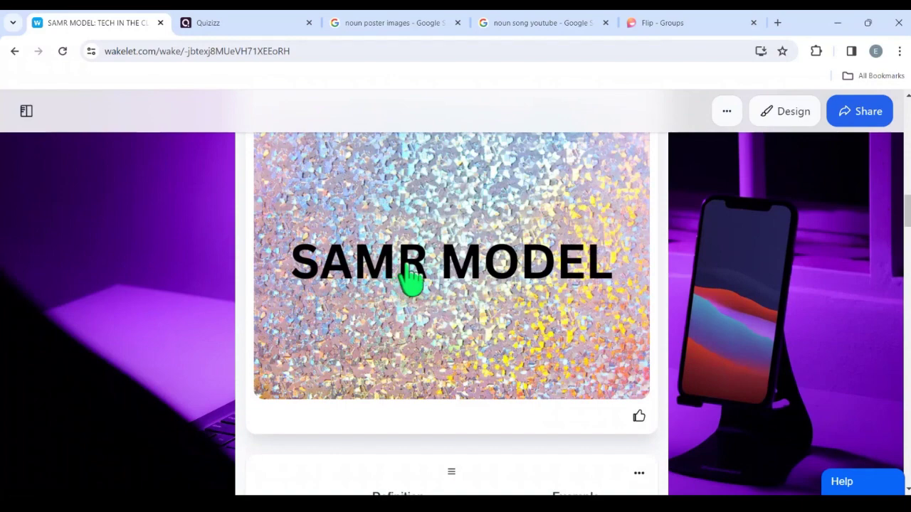
scroll(411, 278, down, 1)
scroll(411, 278, down, 4)
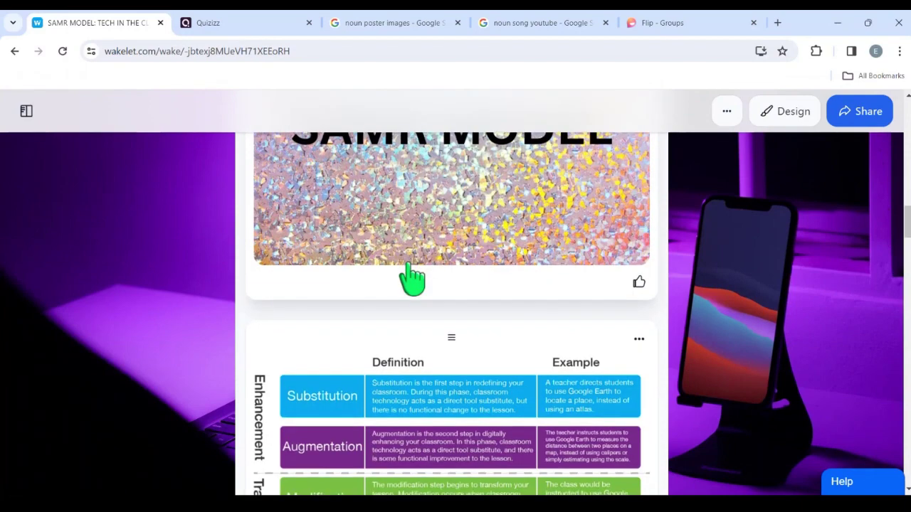
scroll(412, 278, down, 1)
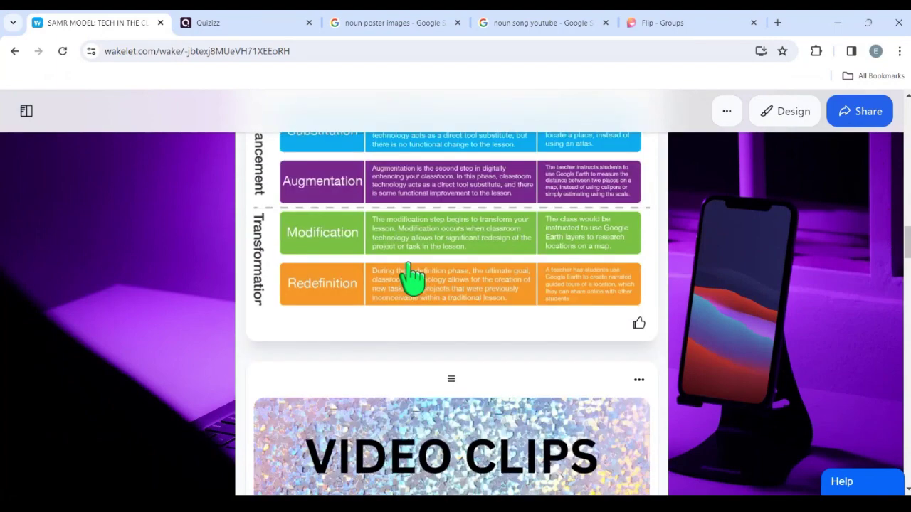
scroll(412, 278, down, 4)
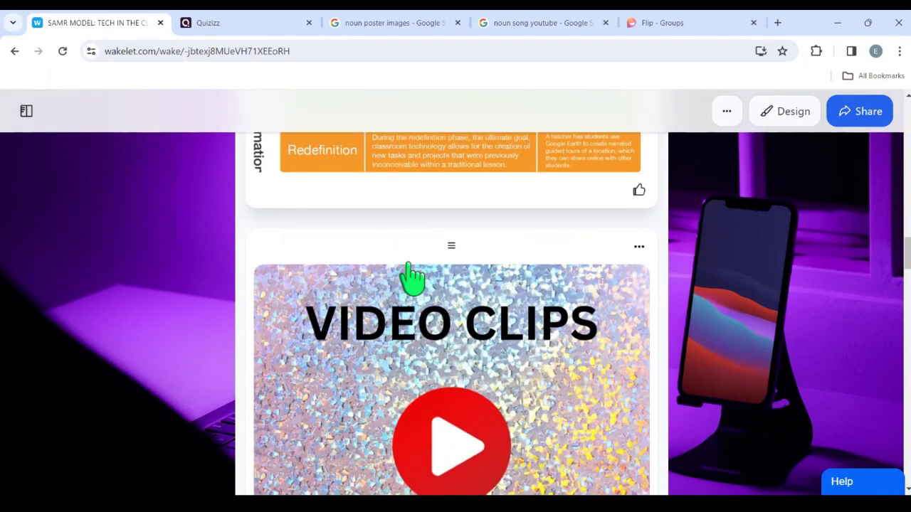
scroll(412, 279, down, 3)
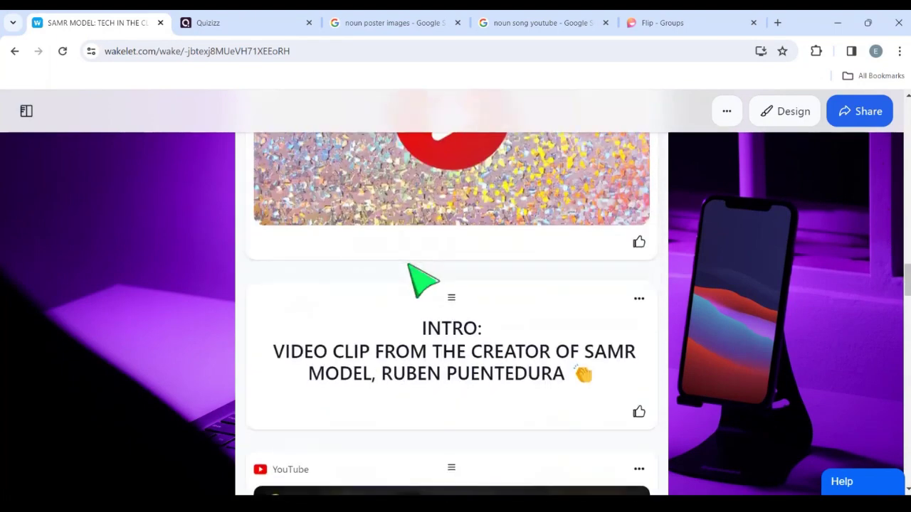
scroll(409, 269, down, 2)
scroll(424, 281, down, 2)
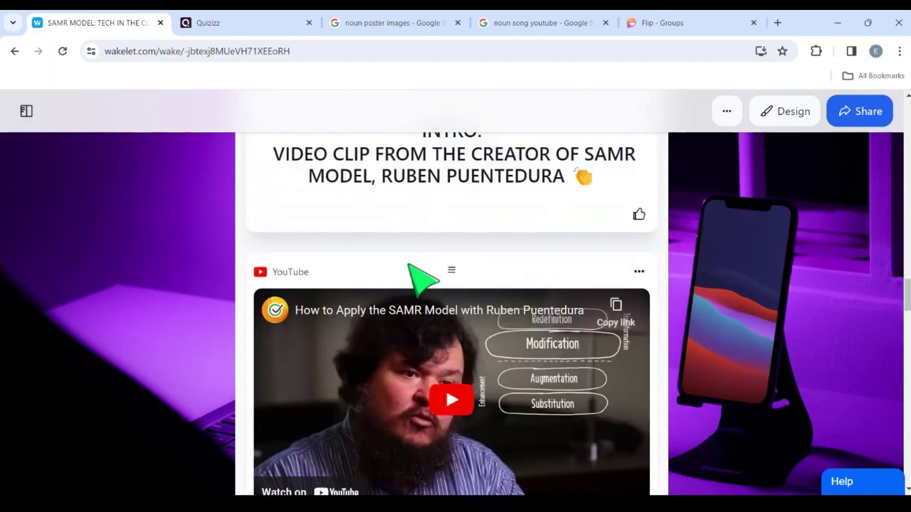
scroll(424, 281, down, 3)
scroll(423, 282, down, 1)
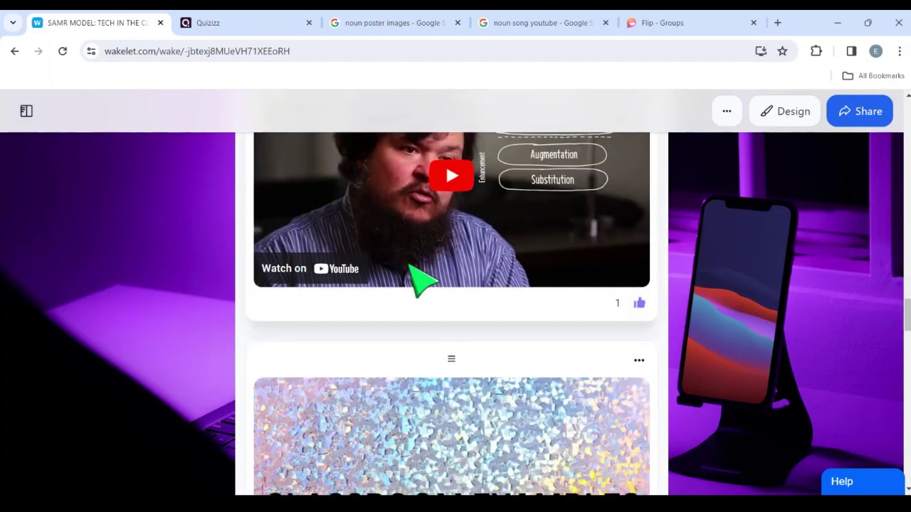
scroll(424, 281, down, 1)
scroll(423, 279, up, 4)
scroll(420, 280, up, 5)
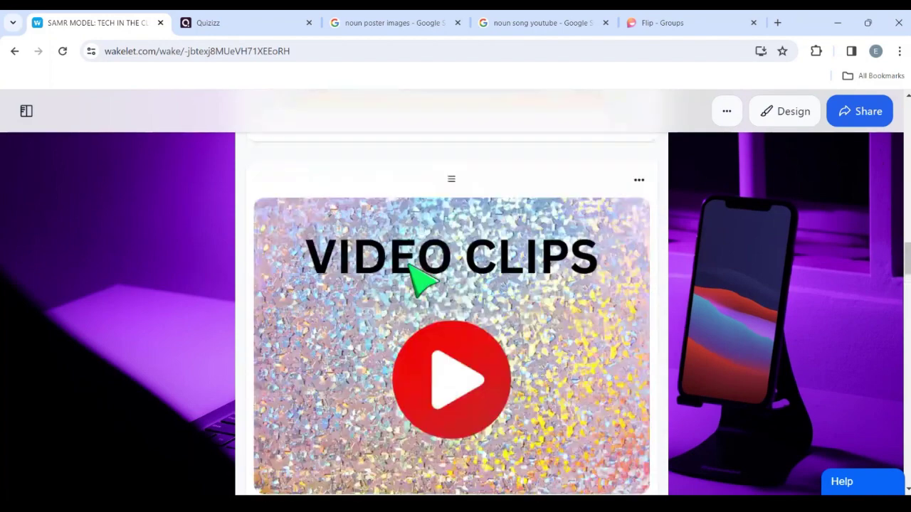
- Return to the collections overview and look through the other existing collections
click(17, 57)
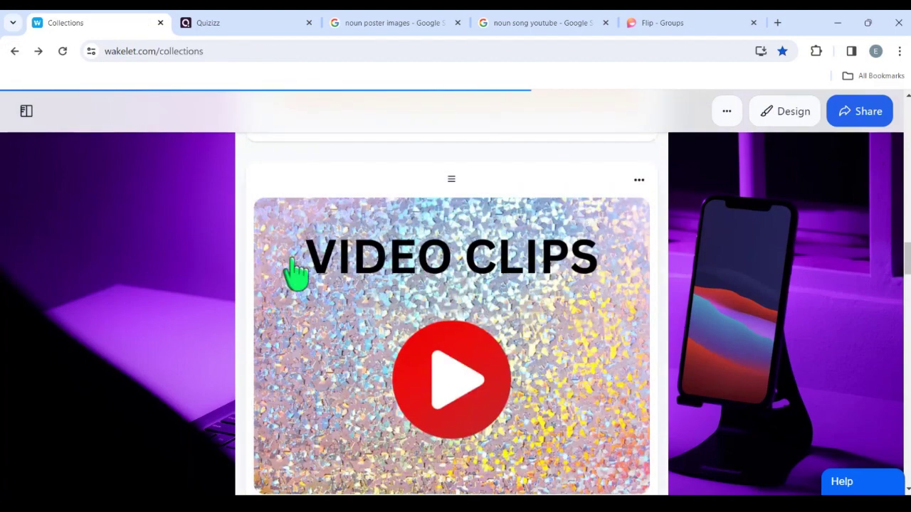
scroll(327, 301, down, 3)
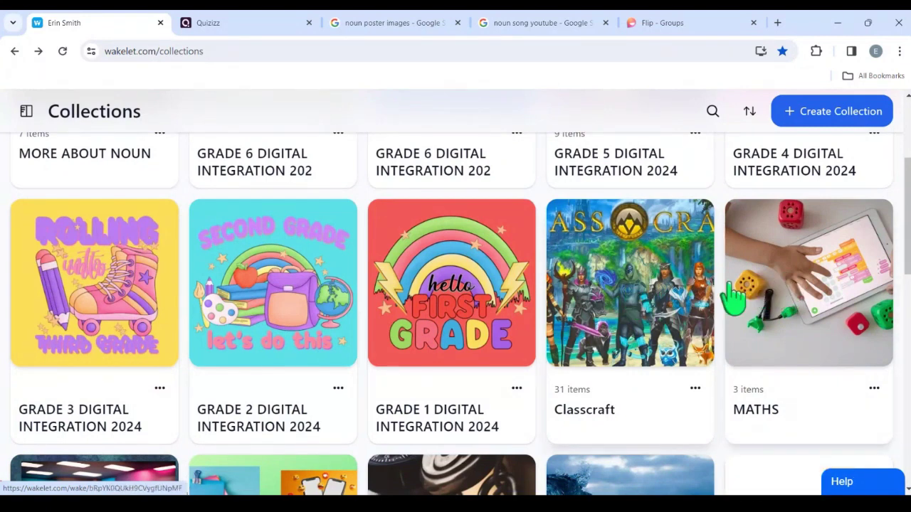
scroll(559, 288, down, 2)
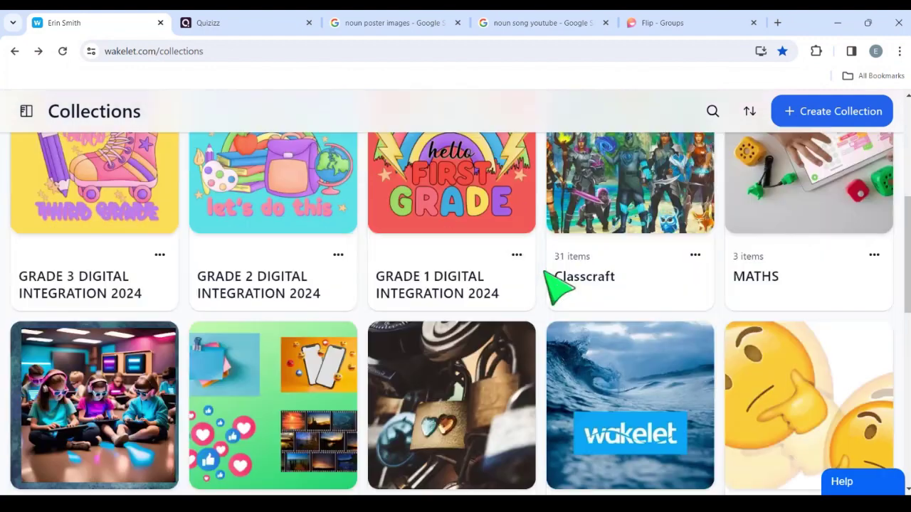
scroll(559, 288, down, 2)
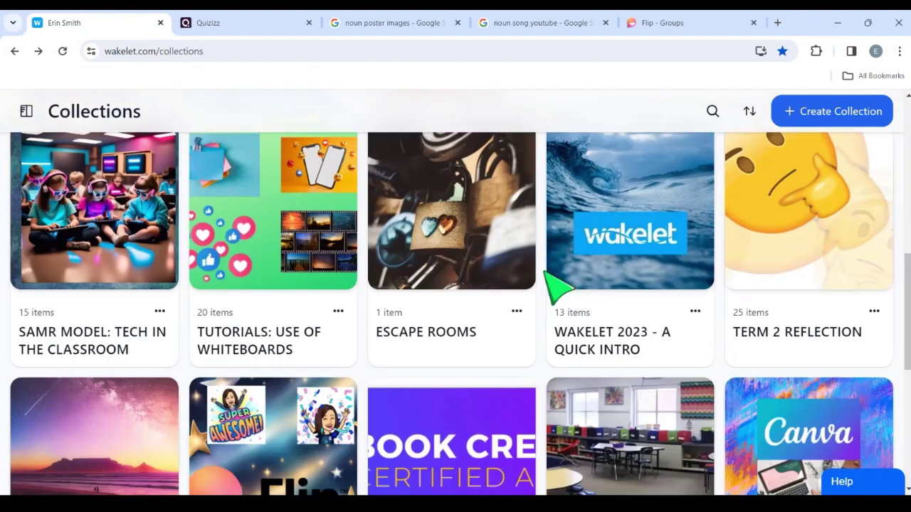